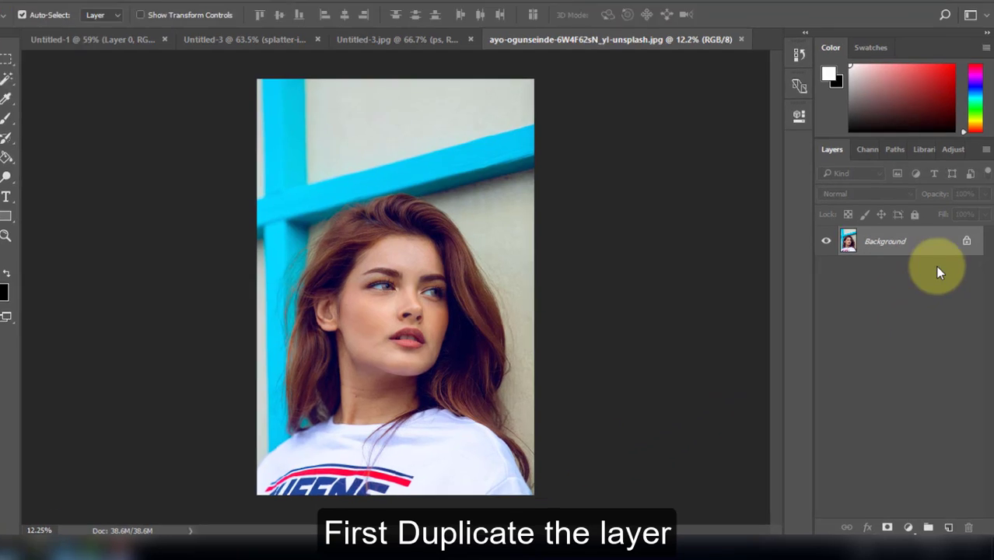
Duplicate the Background layer and add a Hue/Saturation adjustment layer above the copy with Saturation set to -100
{"action": "left_click_drag", "start_coordinate": [941, 251], "coordinate": [974, 456]}
{"action": "left_click_drag", "start_coordinate": [962, 390], "coordinate": [922, 509]}
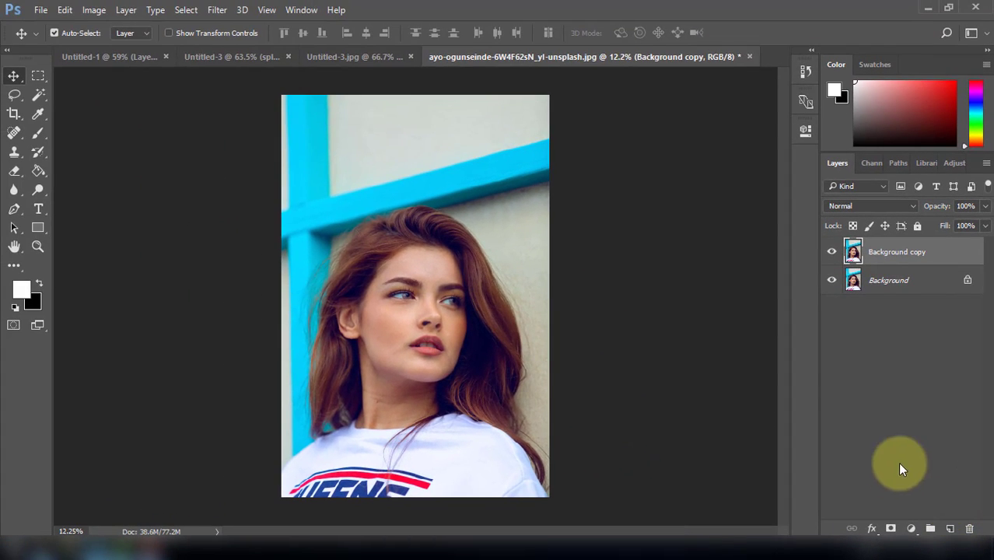
{"action": "left_click", "coordinate": [911, 529]}
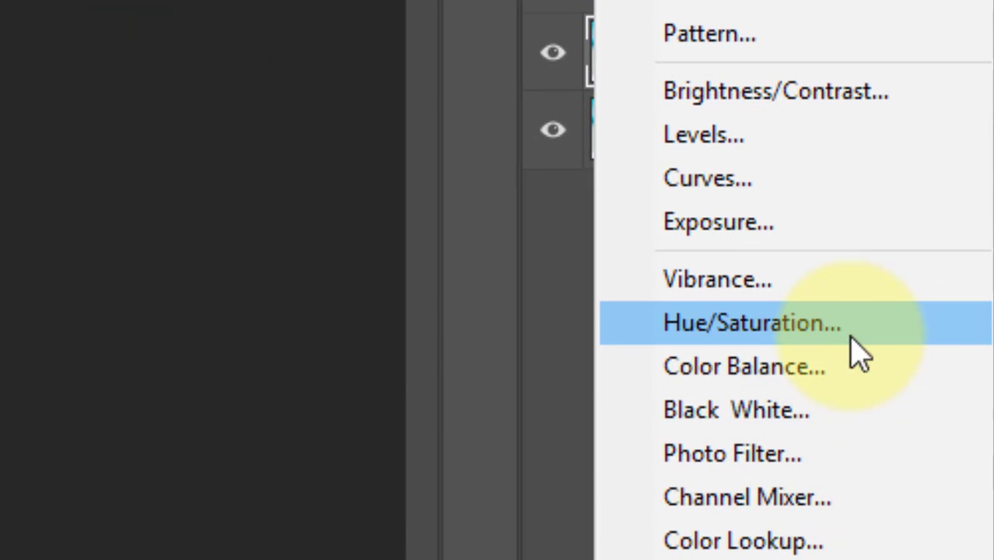
{"action": "left_click", "coordinate": [854, 327]}
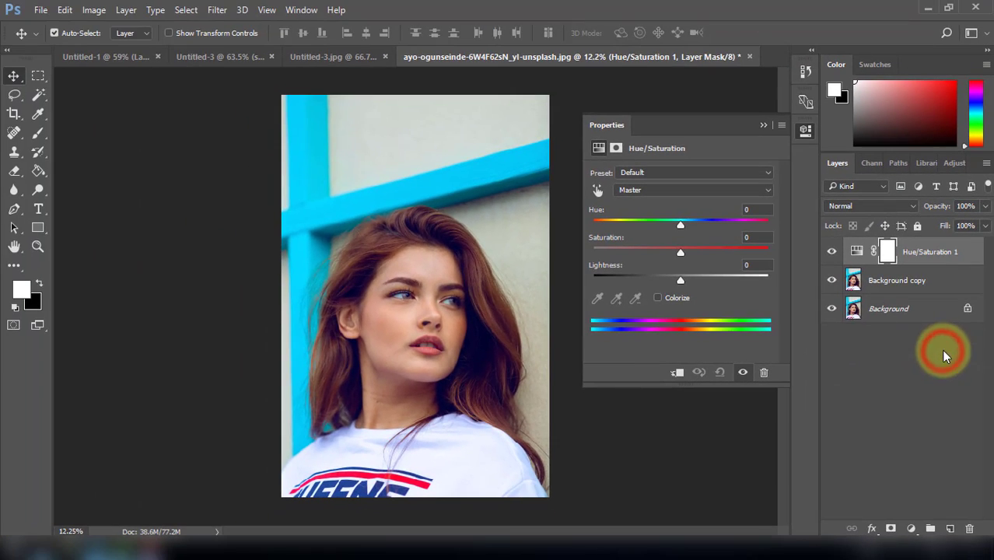
{"action": "left_click_drag", "start_coordinate": [680, 250], "coordinate": [608, 253]}
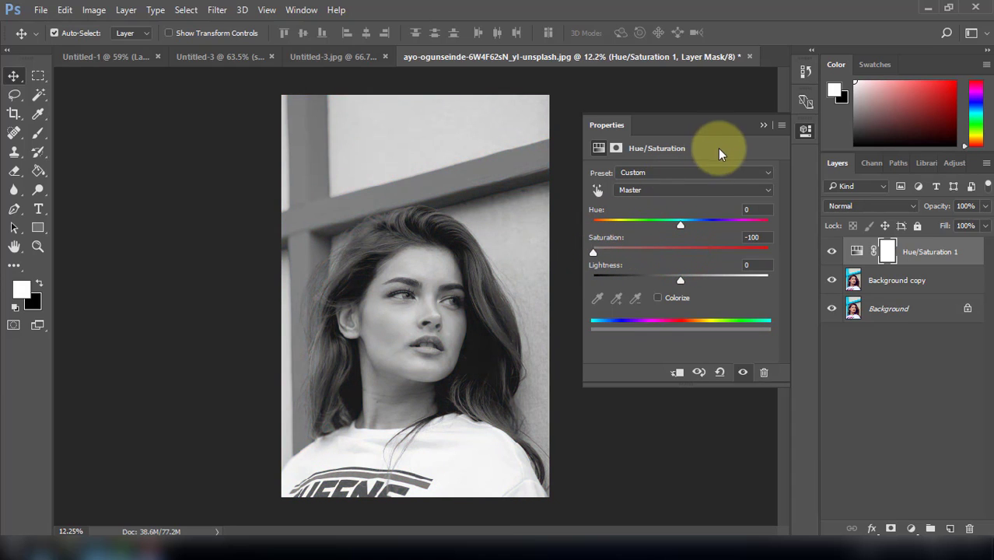
{"action": "left_click", "coordinate": [762, 127]}
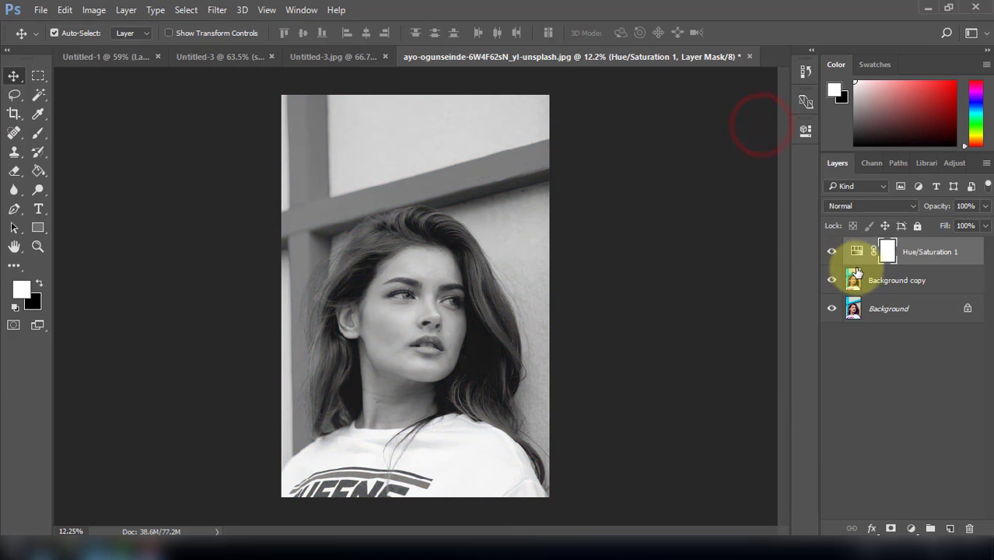
Invert the Background copy layer's colors and set its blend mode to Color Dodge
{"action": "left_click", "coordinate": [874, 280]}
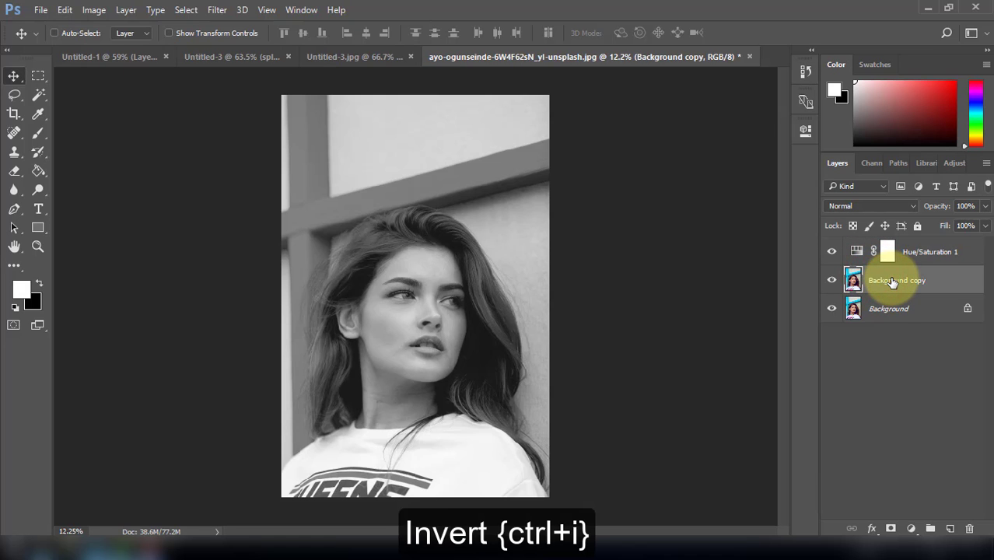
{"action": "key", "text": "ctrl+i"}
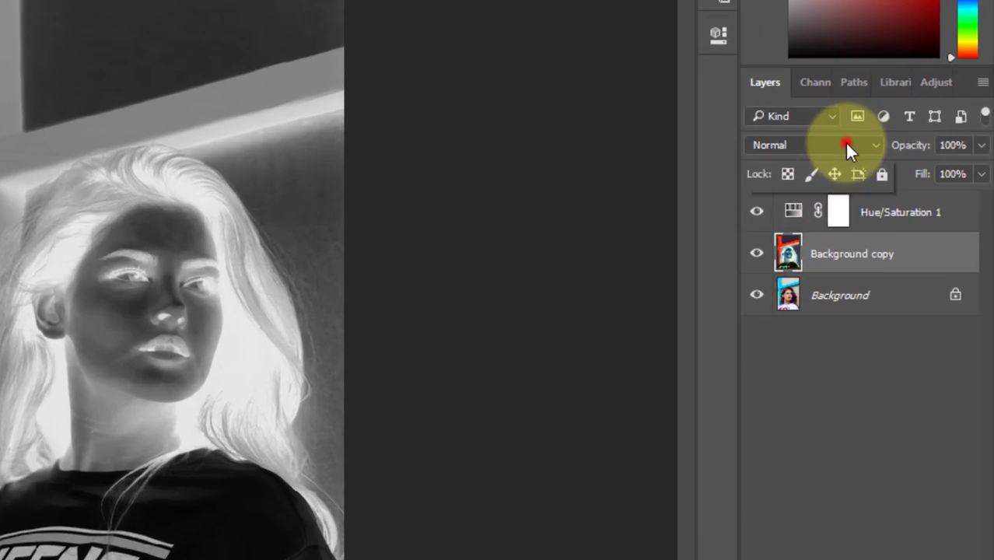
{"action": "left_click", "coordinate": [907, 205]}
{"action": "left_click", "coordinate": [659, 276]}
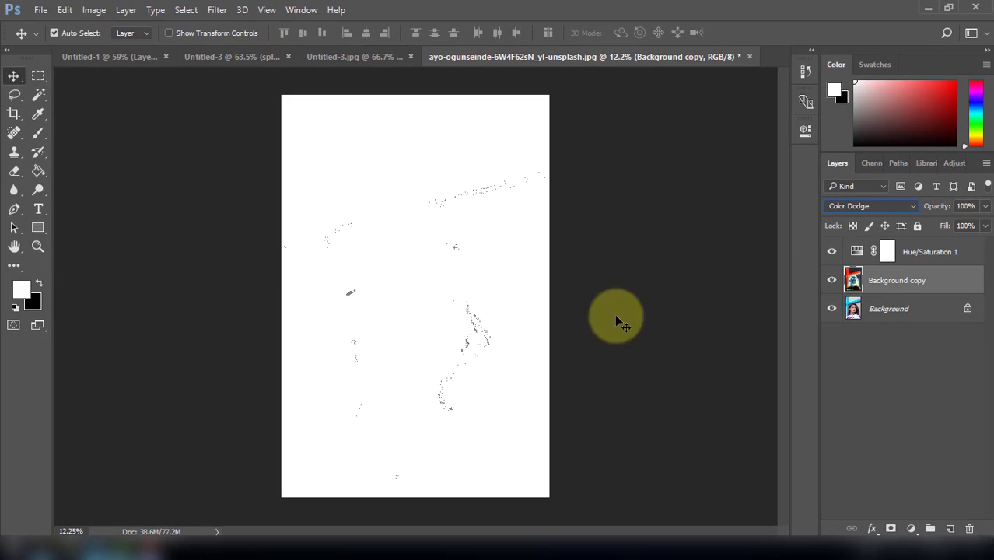
Apply a Gaussian Blur with a radius of 13.9 pixels to the Background copy layer
{"action": "left_click", "coordinate": [217, 9]}
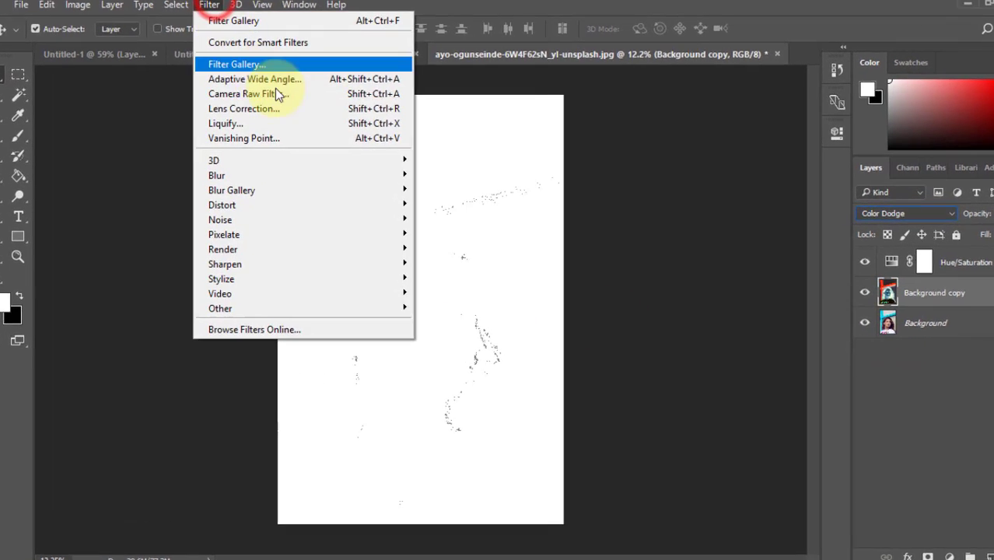
{"action": "left_click", "coordinate": [383, 169]}
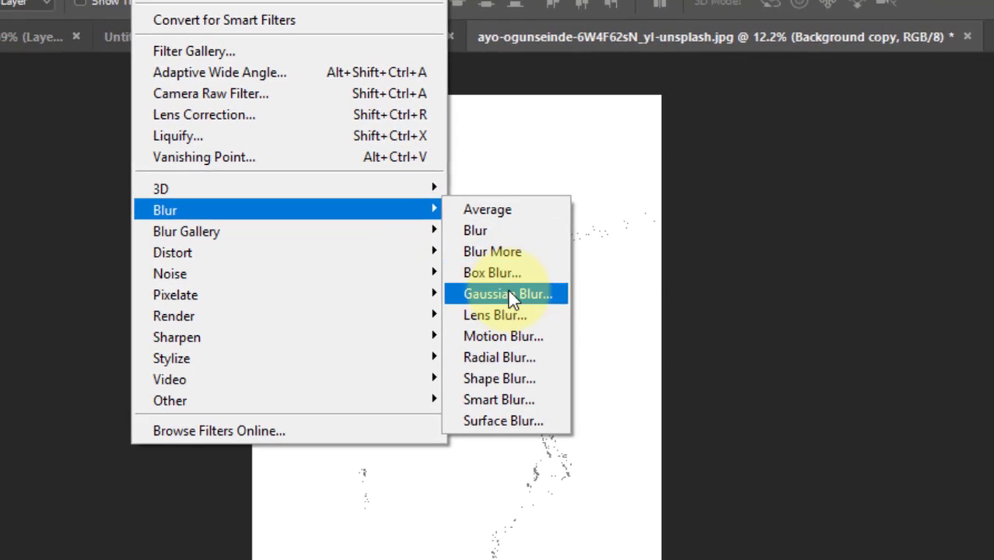
{"action": "left_click", "coordinate": [513, 305]}
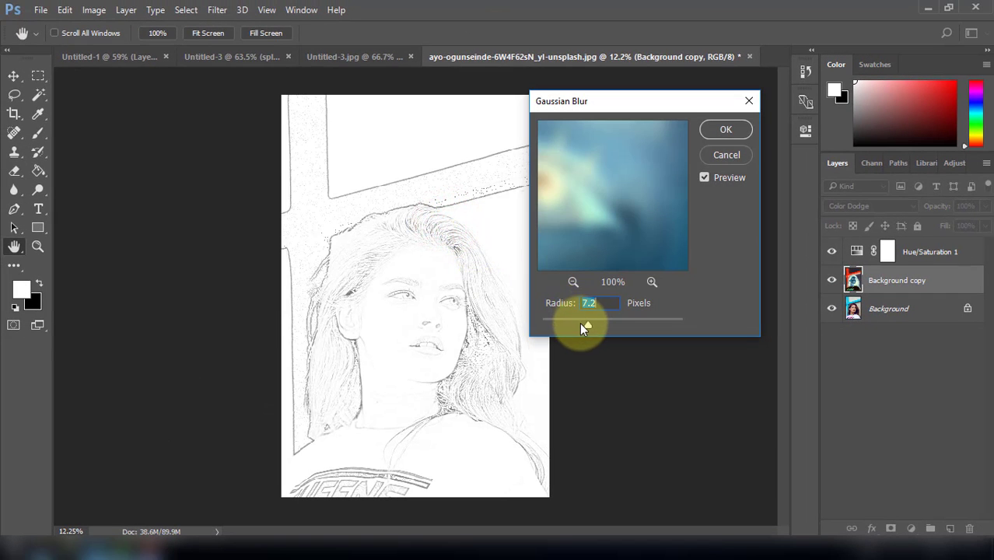
{"action": "left_click_drag", "start_coordinate": [586, 322], "coordinate": [600, 324]}
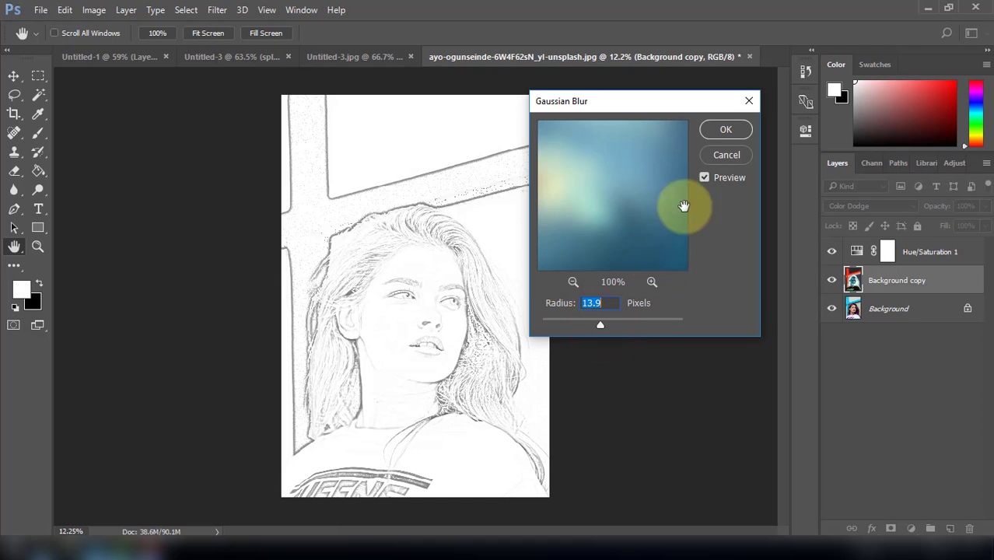
{"action": "left_click", "coordinate": [716, 128]}
Add a Levels adjustment layer directly above Background copy and set its black input level to 94
{"action": "left_click", "coordinate": [861, 251]}
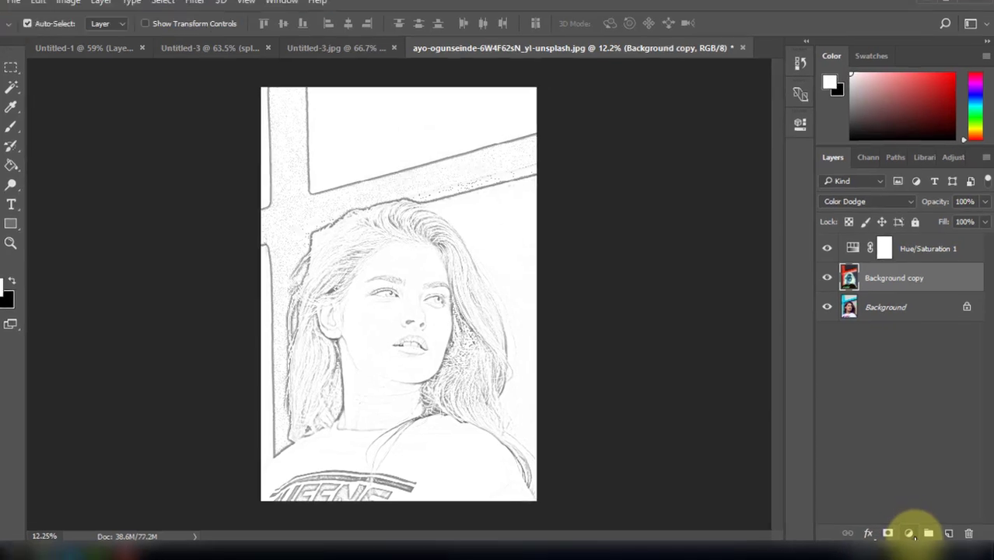
{"action": "left_click", "coordinate": [911, 529]}
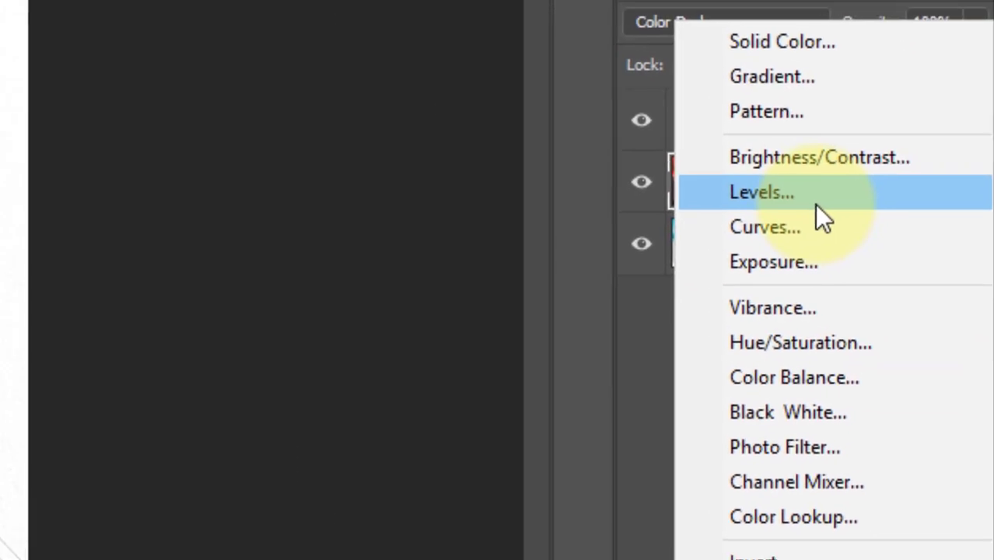
{"action": "left_click", "coordinate": [816, 205]}
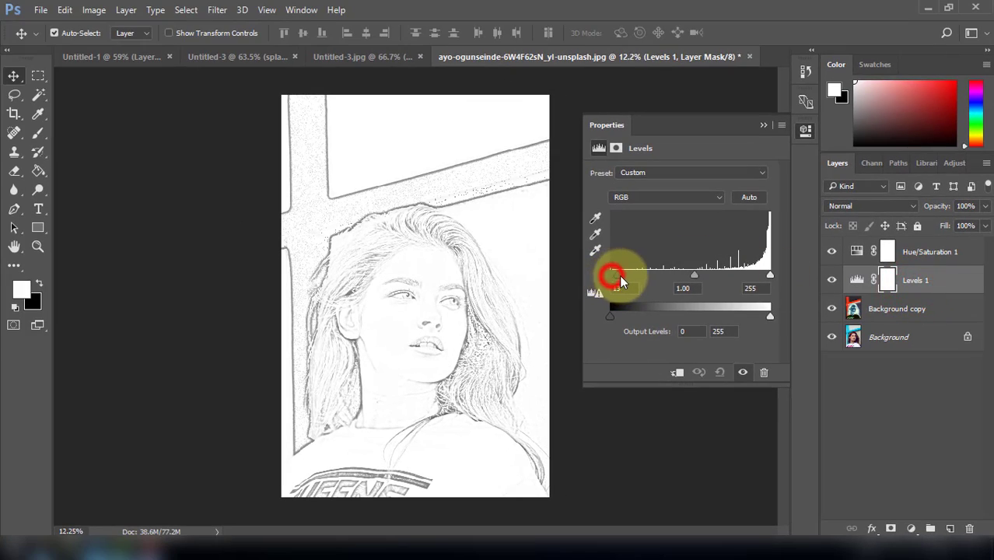
{"action": "left_click_drag", "start_coordinate": [665, 285], "coordinate": [677, 285]}
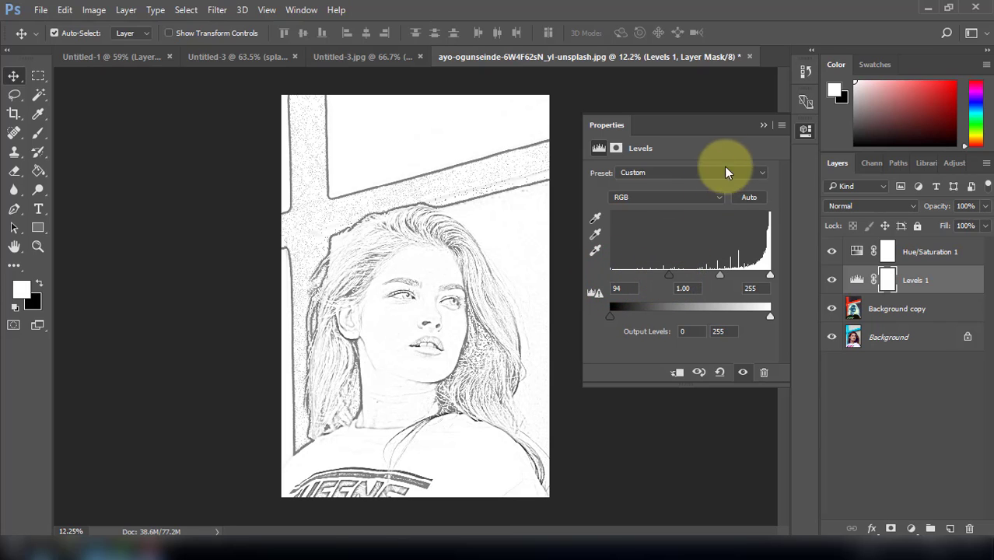
{"action": "left_click", "coordinate": [762, 128]}
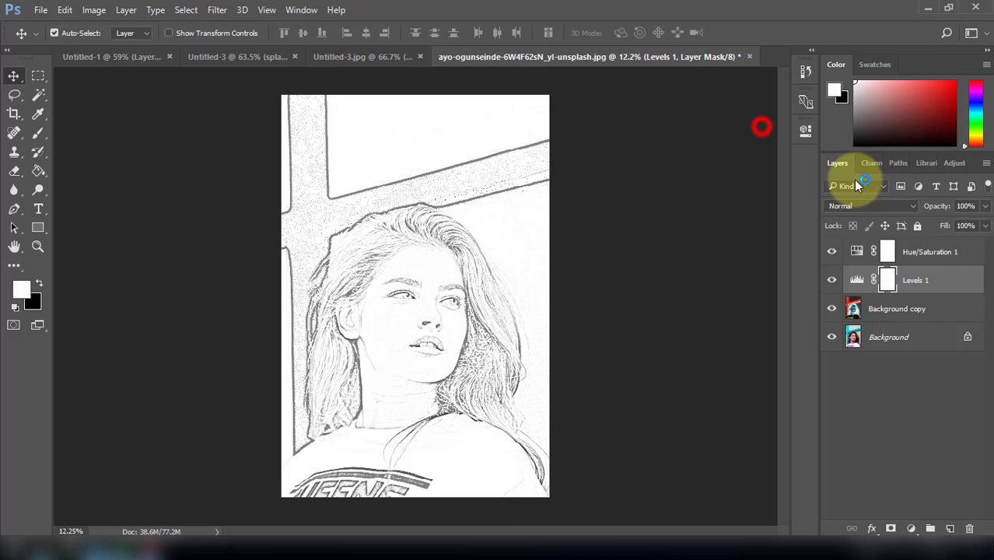
Stamp all visible layers into a new layer above Hue/Saturation 1 and choose the Poster Edges filter for it
{"action": "left_click", "coordinate": [907, 256]}
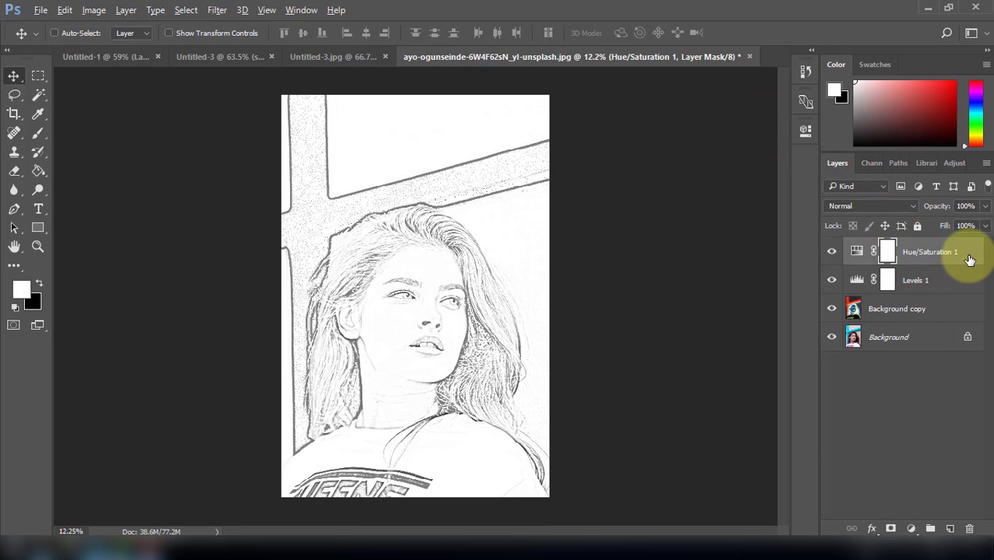
{"action": "key", "text": "ctrl+shift+alt+e"}
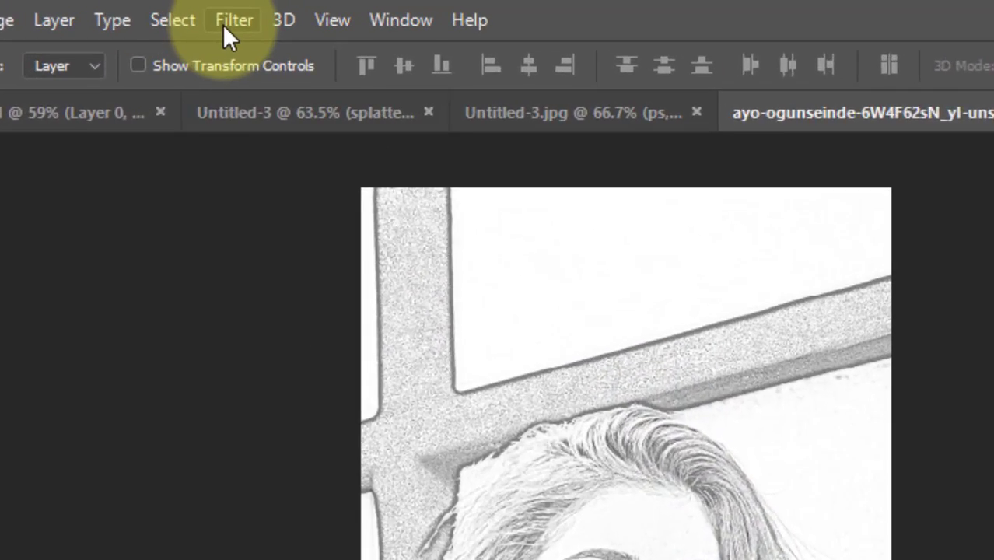
{"action": "left_click", "coordinate": [217, 9]}
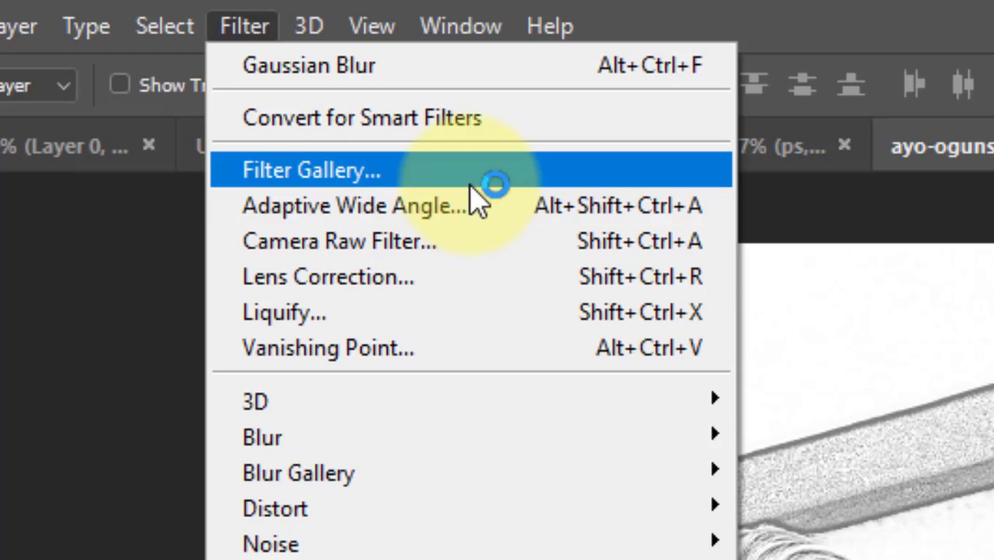
{"action": "left_click", "coordinate": [474, 178]}
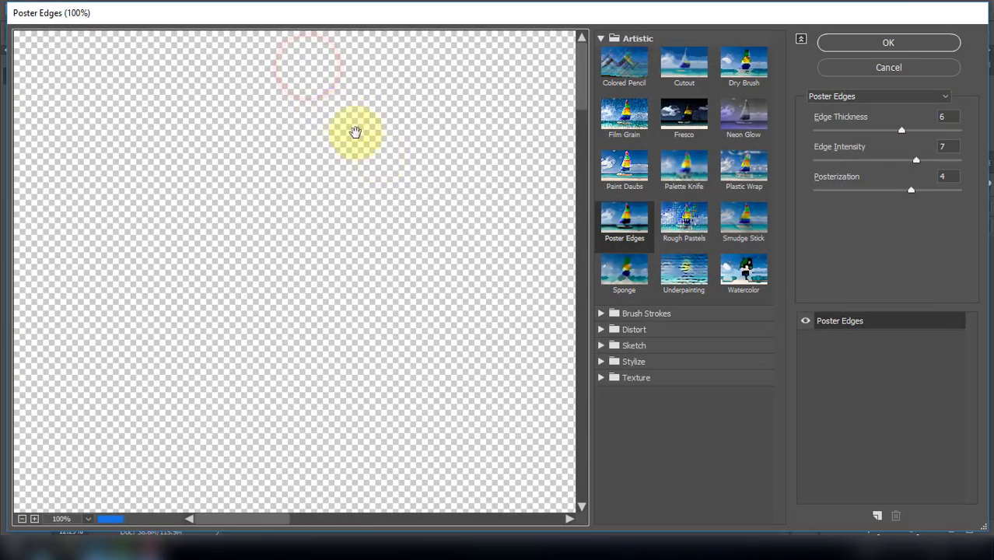
{"action": "left_click", "coordinate": [613, 222]}
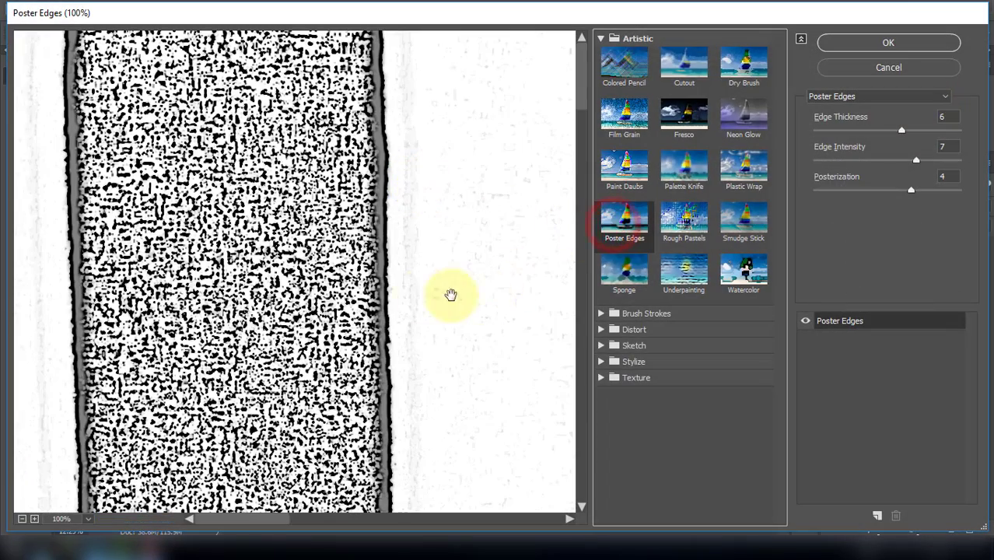
Set Poster Edges to Edge Intensity 8 and Posterization 6, and apply the filter to the merged layer
{"action": "left_click", "coordinate": [379, 304], "text": "alt"}
{"action": "left_click", "coordinate": [379, 305], "text": "alt"}
{"action": "left_click", "coordinate": [381, 306], "text": "alt"}
{"action": "left_click", "coordinate": [327, 317], "text": "alt"}
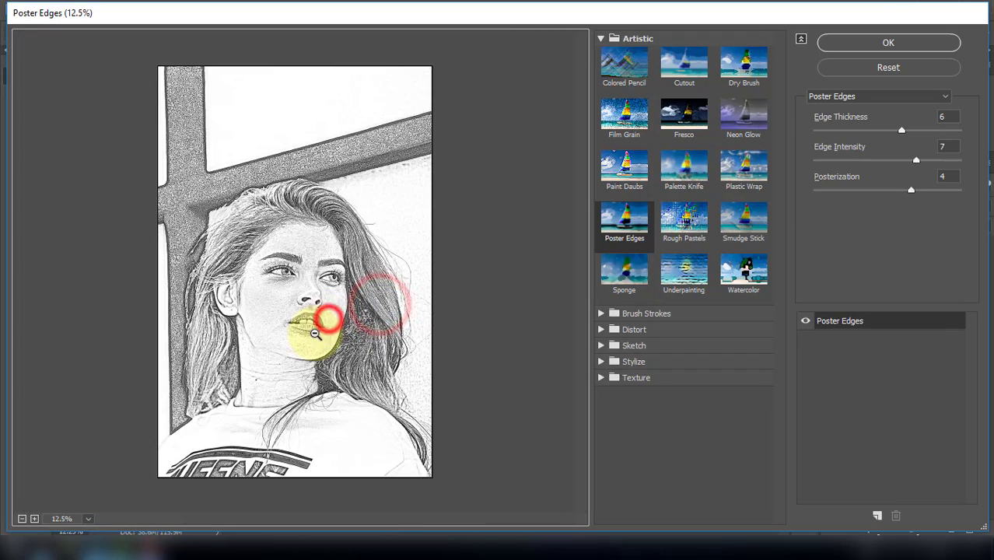
{"action": "left_click_drag", "start_coordinate": [917, 161], "coordinate": [930, 163]}
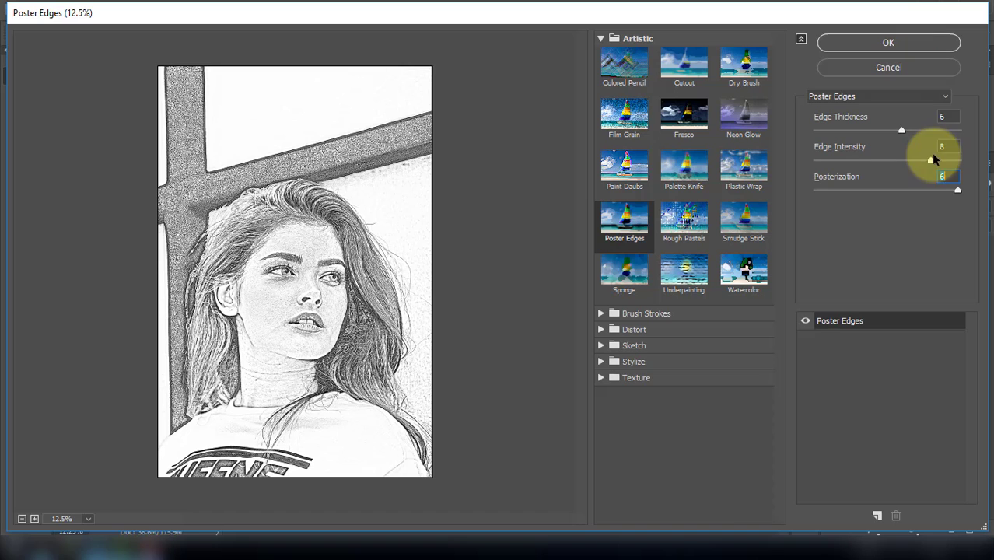
{"action": "left_click", "coordinate": [907, 44]}
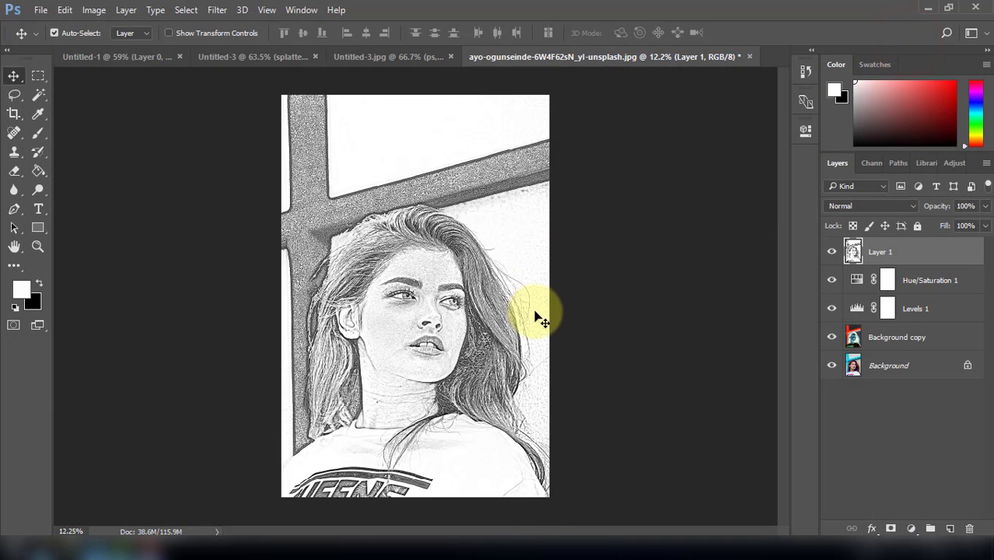
Erase the grainy shading over the woman's face on Layer 1 with a 738 px Eraser
{"action": "scroll", "coordinate": [413, 333], "scroll_direction": "up", "scroll_amount": 3}
{"action": "left_click_drag", "start_coordinate": [424, 336], "coordinate": [433, 305]}
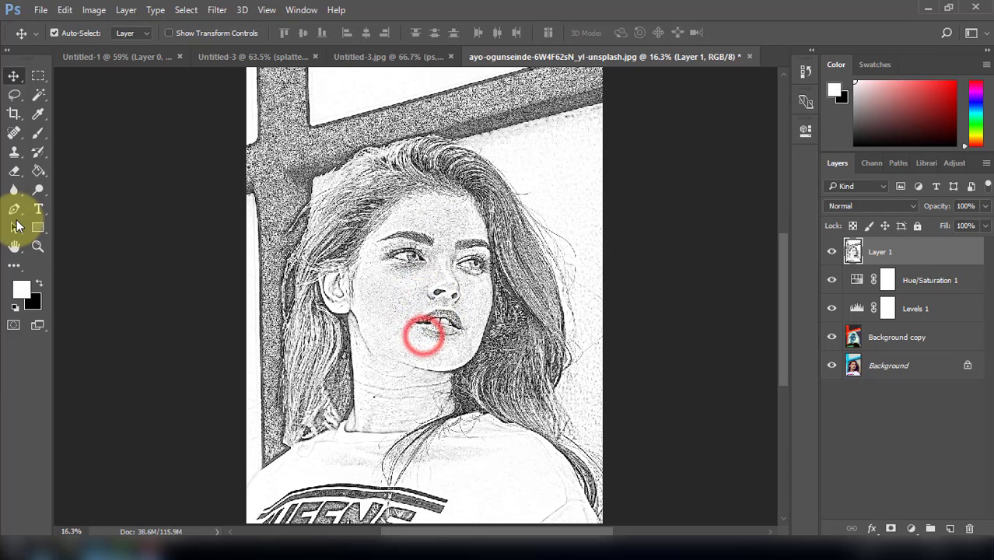
{"action": "left_click", "coordinate": [13, 152]}
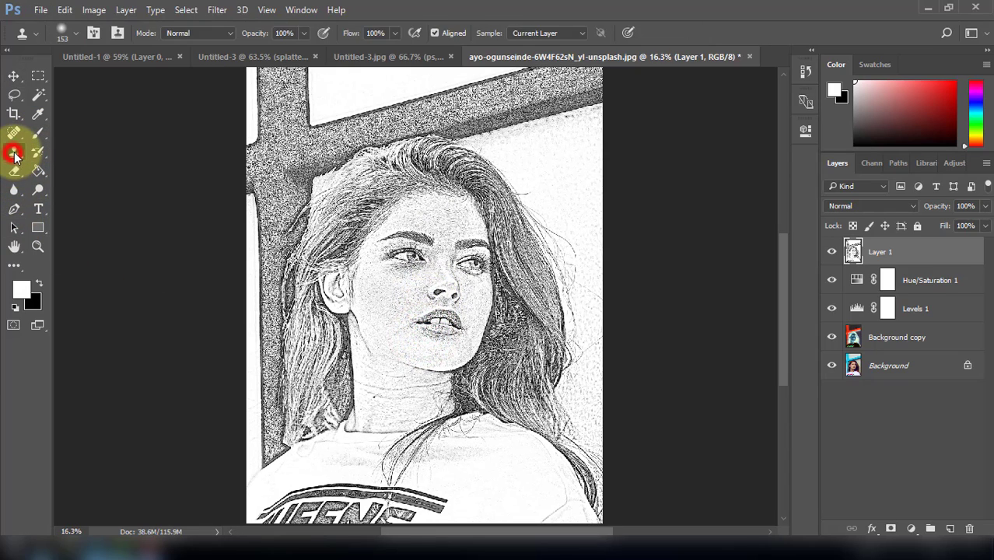
{"action": "left_click", "coordinate": [14, 170]}
{"action": "left_click_drag", "start_coordinate": [291, 262], "coordinate": [372, 268]}
{"action": "left_click", "coordinate": [417, 246]}
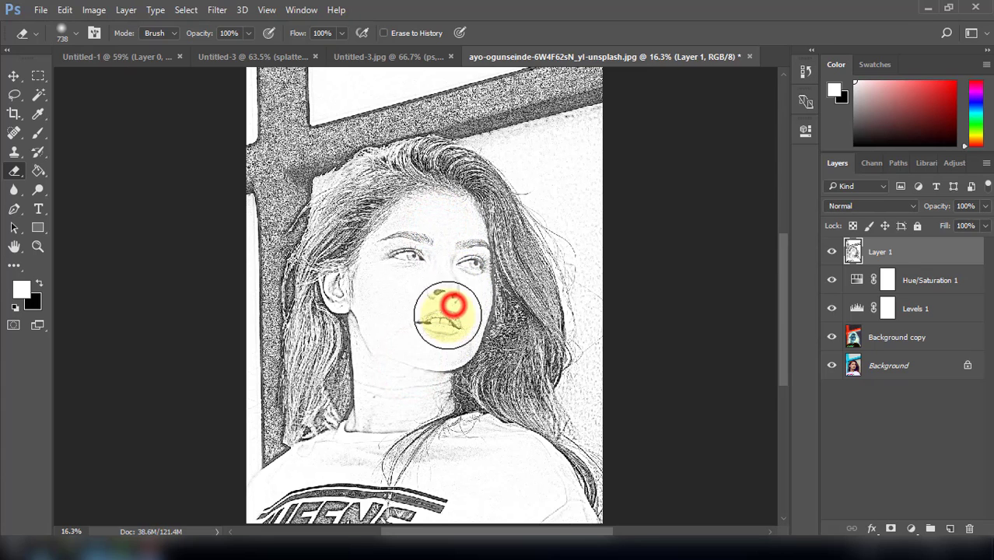
Erase the remaining grain around the temple, eyes, nose and cheeks on Layer 1 with a 340 px Eraser
{"action": "scroll", "coordinate": [403, 309], "scroll_direction": "up", "scroll_amount": 7}
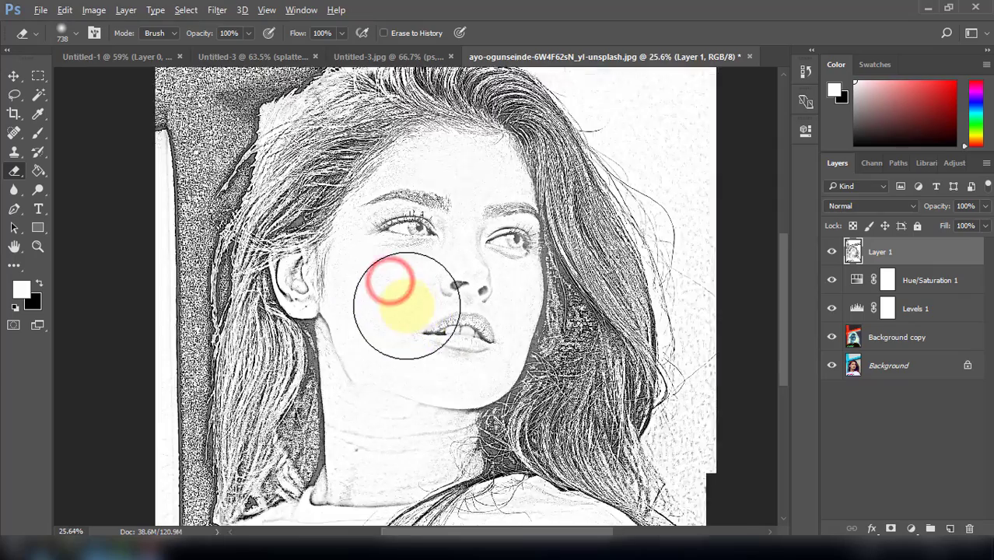
{"action": "left_click_drag", "start_coordinate": [370, 276], "coordinate": [350, 226]}
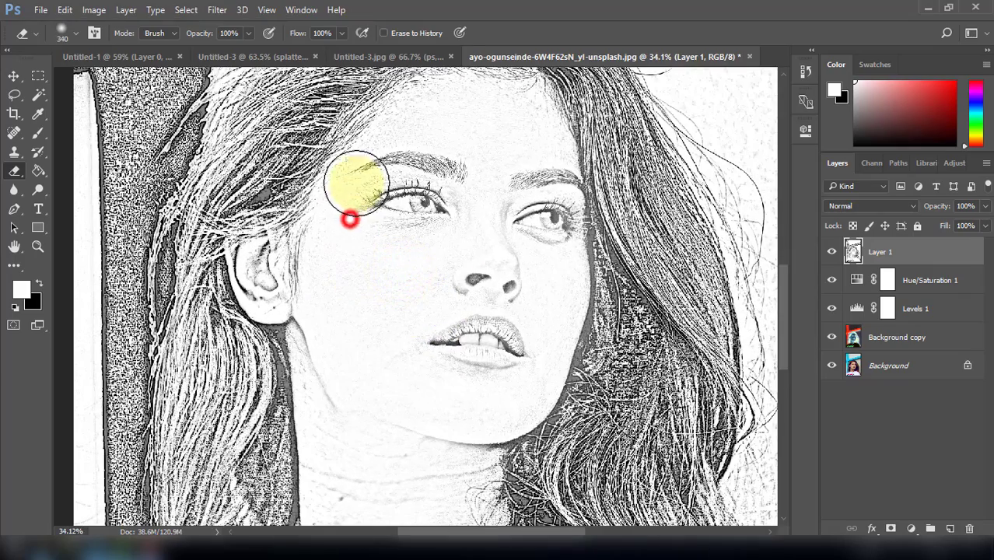
{"action": "left_click_drag", "start_coordinate": [417, 154], "coordinate": [377, 251]}
{"action": "mouse_move", "coordinate": [381, 210]}
{"action": "left_mouse_down"}
{"action": "mouse_move", "coordinate": [450, 196]}
{"action": "mouse_move", "coordinate": [492, 253]}
{"action": "mouse_move", "coordinate": [482, 221]}
{"action": "left_mouse_up"}
{"action": "left_click_drag", "start_coordinate": [492, 337], "coordinate": [474, 210]}
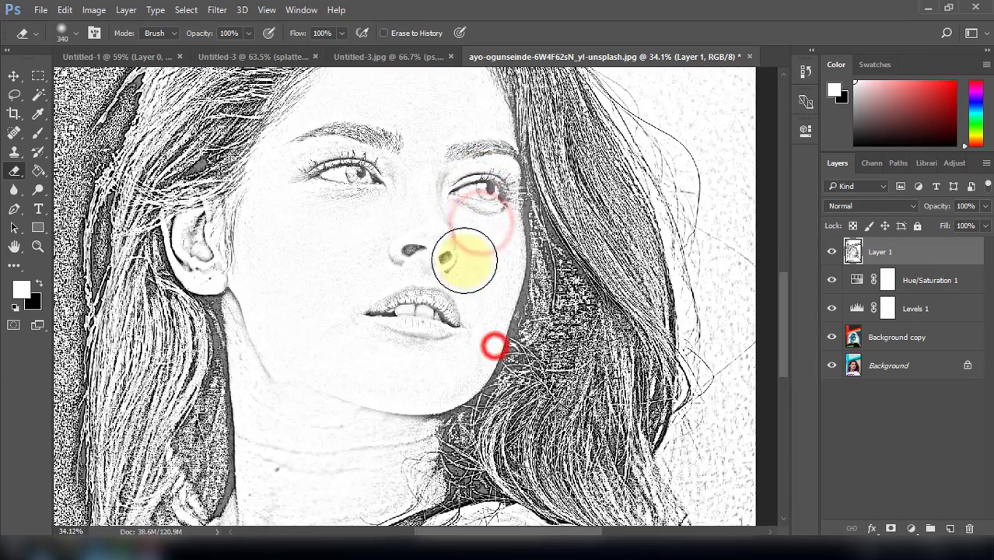
{"action": "left_click_drag", "start_coordinate": [469, 322], "coordinate": [484, 267]}
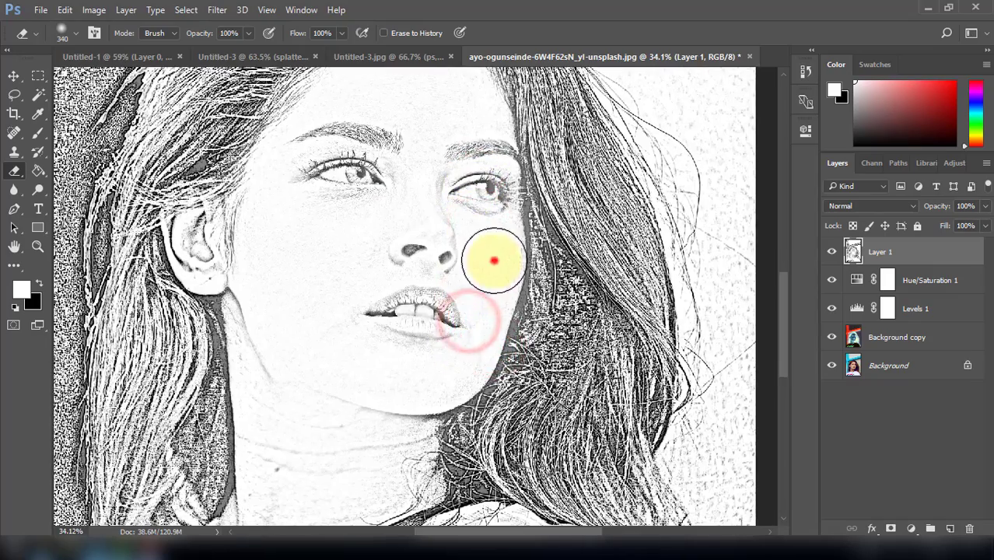
Erase the grain and fabric texture on Layer 1 below the chin and across the shirt
{"action": "left_click_drag", "start_coordinate": [476, 304], "coordinate": [477, 189]}
{"action": "left_click_drag", "start_coordinate": [453, 296], "coordinate": [466, 233]}
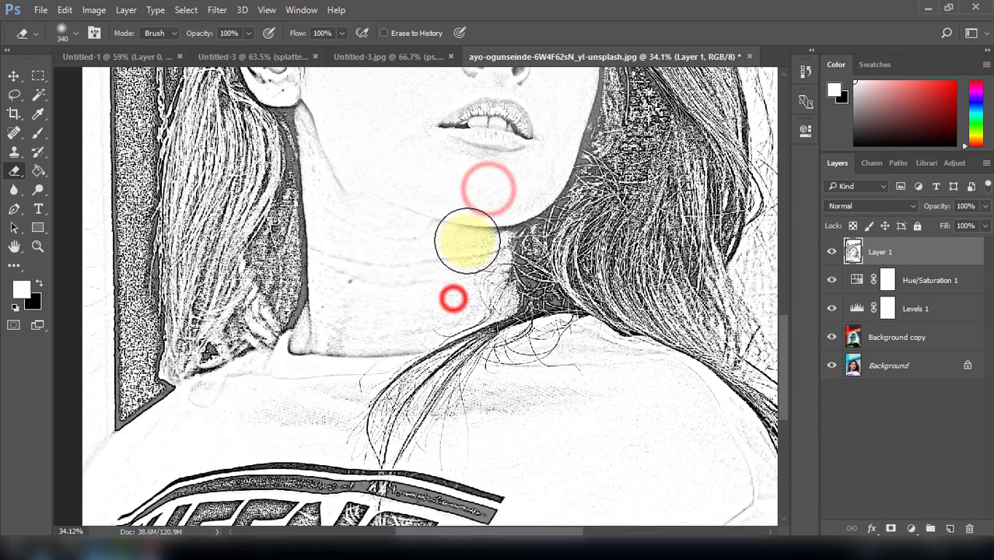
{"action": "mouse_move", "coordinate": [349, 298]}
{"action": "left_mouse_down"}
{"action": "mouse_move", "coordinate": [349, 339]}
{"action": "mouse_move", "coordinate": [331, 350]}
{"action": "mouse_move", "coordinate": [439, 375]}
{"action": "left_mouse_up"}
{"action": "left_click_drag", "start_coordinate": [532, 394], "coordinate": [628, 388]}
{"action": "left_click_drag", "start_coordinate": [604, 433], "coordinate": [571, 339]}
{"action": "mouse_move", "coordinate": [579, 276]}
{"action": "left_mouse_down"}
{"action": "mouse_move", "coordinate": [601, 282]}
{"action": "mouse_move", "coordinate": [627, 268]}
{"action": "mouse_move", "coordinate": [475, 311]}
{"action": "left_mouse_up"}
{"action": "left_click", "coordinate": [594, 279]}
{"action": "mouse_move", "coordinate": [435, 278]}
{"action": "left_mouse_down"}
{"action": "mouse_move", "coordinate": [388, 311]}
{"action": "mouse_move", "coordinate": [320, 319]}
{"action": "mouse_move", "coordinate": [250, 310]}
{"action": "mouse_move", "coordinate": [344, 315]}
{"action": "mouse_move", "coordinate": [317, 341]}
{"action": "mouse_move", "coordinate": [464, 275]}
{"action": "left_mouse_up"}
{"action": "mouse_move", "coordinate": [281, 320]}
{"action": "left_mouse_down"}
{"action": "mouse_move", "coordinate": [458, 291]}
{"action": "mouse_move", "coordinate": [440, 361]}
{"action": "left_mouse_up"}
Lighten the dark lettering and stripes printed on the shirt on Layer 1 with a 527 px Eraser
{"action": "right_click", "coordinate": [453, 354], "text": "alt"}
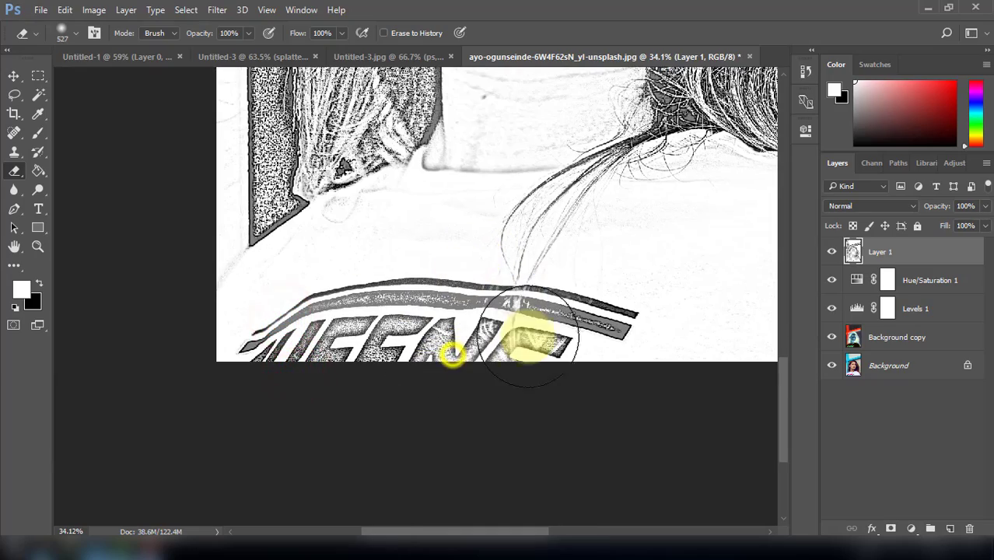
{"action": "left_click_drag", "start_coordinate": [590, 320], "coordinate": [218, 368]}
Erase the dark shading in the hair beside the neck, below the ear, on Layer 1 with a 228 px Eraser
{"action": "left_click_drag", "start_coordinate": [448, 293], "coordinate": [505, 463]}
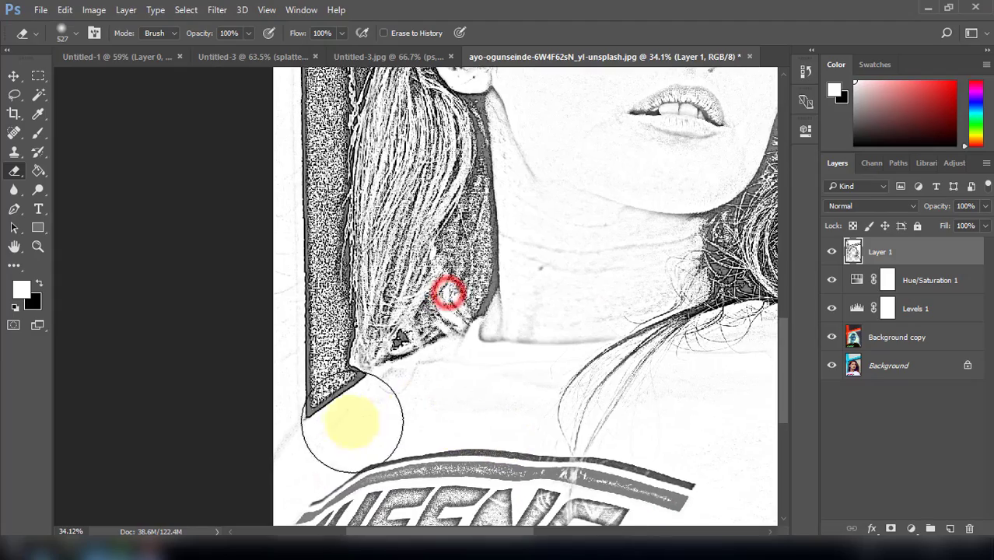
{"action": "right_click", "coordinate": [471, 306], "text": "alt"}
{"action": "right_click", "coordinate": [478, 205], "text": "alt"}
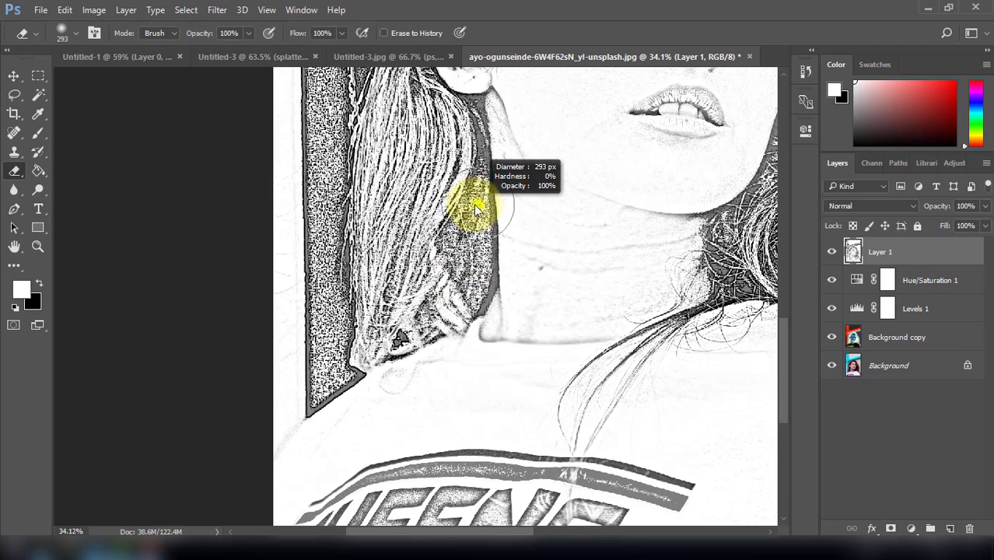
{"action": "left_click_drag", "start_coordinate": [476, 199], "coordinate": [473, 276]}
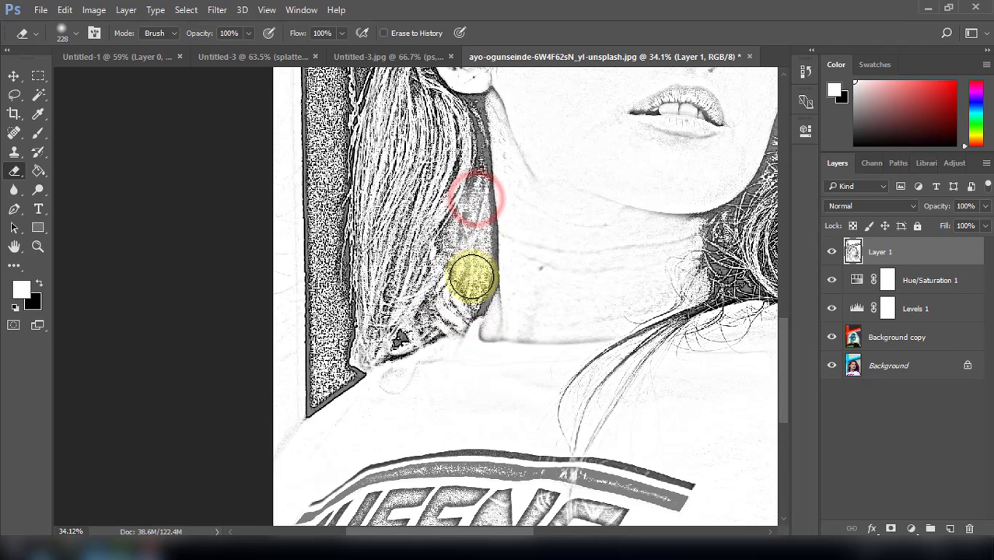
Lighten the grain in the lower part of the vertical background beam, beside the hair, with the 228 px Eraser
{"action": "left_click_drag", "start_coordinate": [429, 304], "coordinate": [460, 368]}
{"action": "mouse_move", "coordinate": [354, 454]}
{"action": "left_mouse_down"}
{"action": "mouse_move", "coordinate": [365, 433]}
{"action": "mouse_move", "coordinate": [369, 357]}
{"action": "left_mouse_up"}
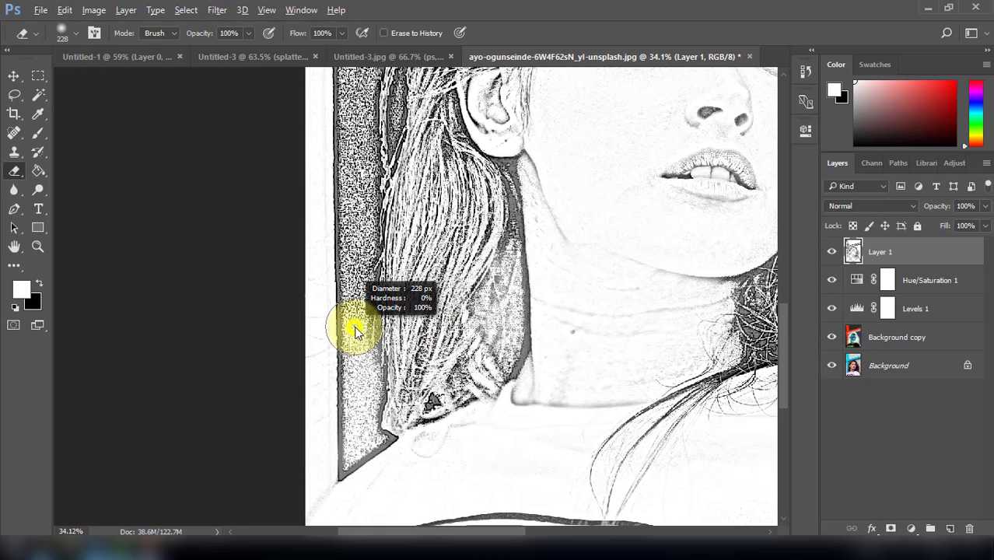
{"action": "mouse_move", "coordinate": [351, 274]}
{"action": "left_mouse_down"}
{"action": "mouse_move", "coordinate": [361, 189]}
{"action": "mouse_move", "coordinate": [369, 355]}
{"action": "left_mouse_up"}
{"action": "left_click_drag", "start_coordinate": [352, 313], "coordinate": [356, 208]}
{"action": "left_click_drag", "start_coordinate": [360, 229], "coordinate": [372, 372]}
Lighten the dark grain where the background beams cross, above the hair, with a 428 px Eraser
{"action": "mouse_move", "coordinate": [372, 354]}
{"action": "left_mouse_down"}
{"action": "mouse_move", "coordinate": [421, 240]}
{"action": "mouse_move", "coordinate": [396, 212]}
{"action": "mouse_move", "coordinate": [458, 214]}
{"action": "left_mouse_up"}
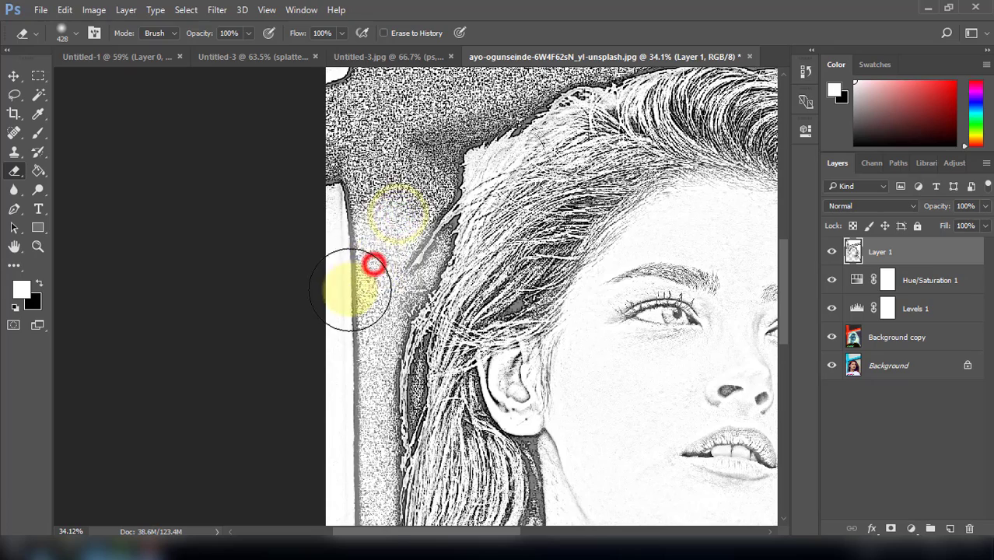
{"action": "mouse_move", "coordinate": [385, 233]}
{"action": "left_mouse_down"}
{"action": "mouse_move", "coordinate": [378, 324]}
{"action": "mouse_move", "coordinate": [401, 203]}
{"action": "mouse_move", "coordinate": [382, 160]}
{"action": "mouse_move", "coordinate": [488, 148]}
{"action": "mouse_move", "coordinate": [466, 228]}
{"action": "mouse_move", "coordinate": [422, 235]}
{"action": "mouse_move", "coordinate": [404, 337]}
{"action": "left_mouse_up"}
{"action": "scroll", "coordinate": [480, 234], "scroll_direction": "down", "scroll_amount": 3}
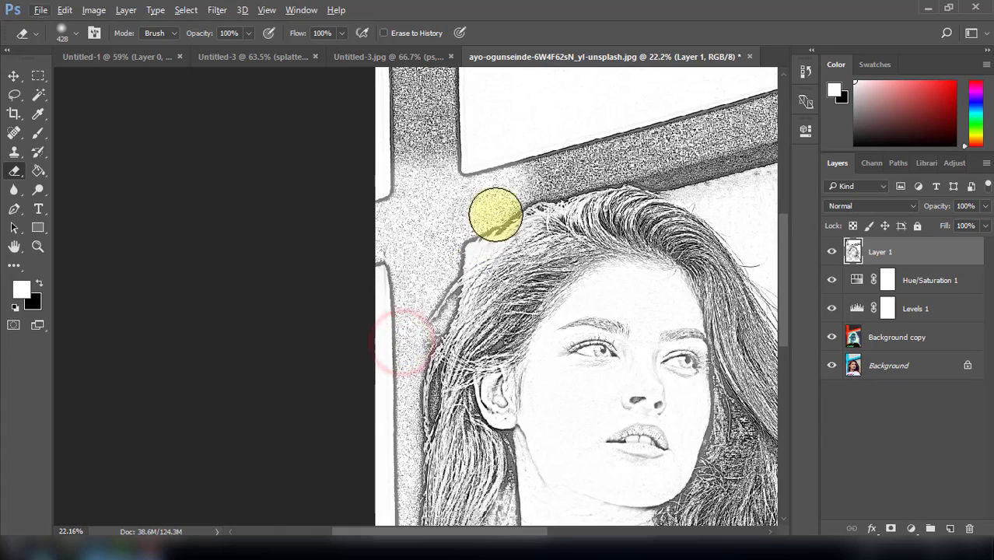
Lighten the grain in the upper vertical beam and along the diagonal beam with a 536 px Eraser
{"action": "left_click_drag", "start_coordinate": [493, 218], "coordinate": [376, 364]}
{"action": "right_click", "coordinate": [280, 138], "text": "alt"}
{"action": "mouse_move", "coordinate": [291, 141]}
{"action": "left_mouse_down"}
{"action": "mouse_move", "coordinate": [330, 157]}
{"action": "mouse_move", "coordinate": [293, 160]}
{"action": "mouse_move", "coordinate": [323, 202]}
{"action": "mouse_move", "coordinate": [280, 219]}
{"action": "mouse_move", "coordinate": [308, 199]}
{"action": "mouse_move", "coordinate": [293, 263]}
{"action": "mouse_move", "coordinate": [327, 290]}
{"action": "mouse_move", "coordinate": [263, 294]}
{"action": "mouse_move", "coordinate": [353, 277]}
{"action": "mouse_move", "coordinate": [413, 322]}
{"action": "mouse_move", "coordinate": [476, 316]}
{"action": "mouse_move", "coordinate": [632, 288]}
{"action": "mouse_move", "coordinate": [738, 235]}
{"action": "mouse_move", "coordinate": [686, 316]}
{"action": "mouse_move", "coordinate": [743, 297]}
{"action": "mouse_move", "coordinate": [732, 281]}
{"action": "mouse_move", "coordinate": [637, 316]}
{"action": "mouse_move", "coordinate": [567, 300]}
{"action": "mouse_move", "coordinate": [666, 309]}
{"action": "left_mouse_up"}
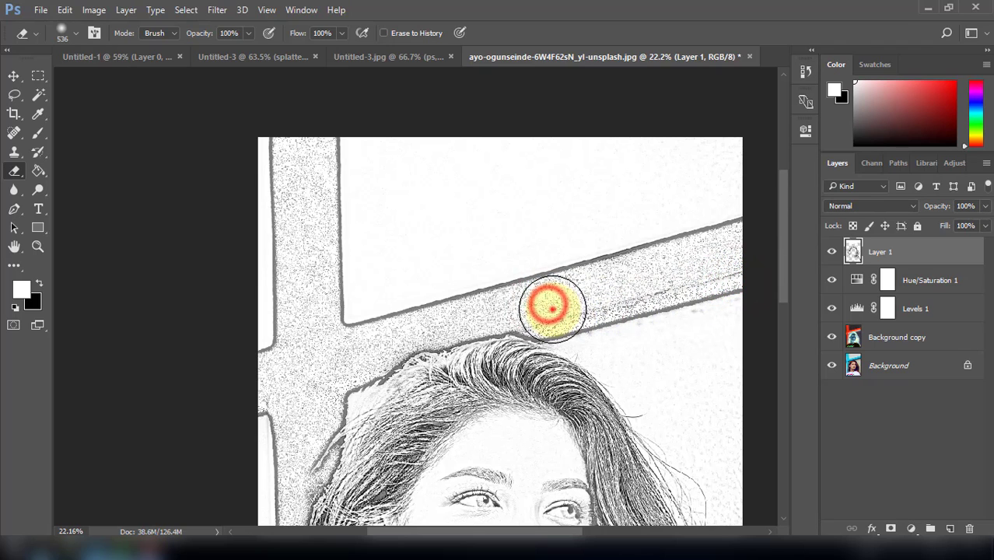
{"action": "left_click", "coordinate": [389, 305]}
Erase the speckled grain from the wall between the diagonal beam and the outer edge of the hair on Layer 1
{"action": "scroll", "coordinate": [461, 319], "scroll_direction": "down", "scroll_amount": 3}
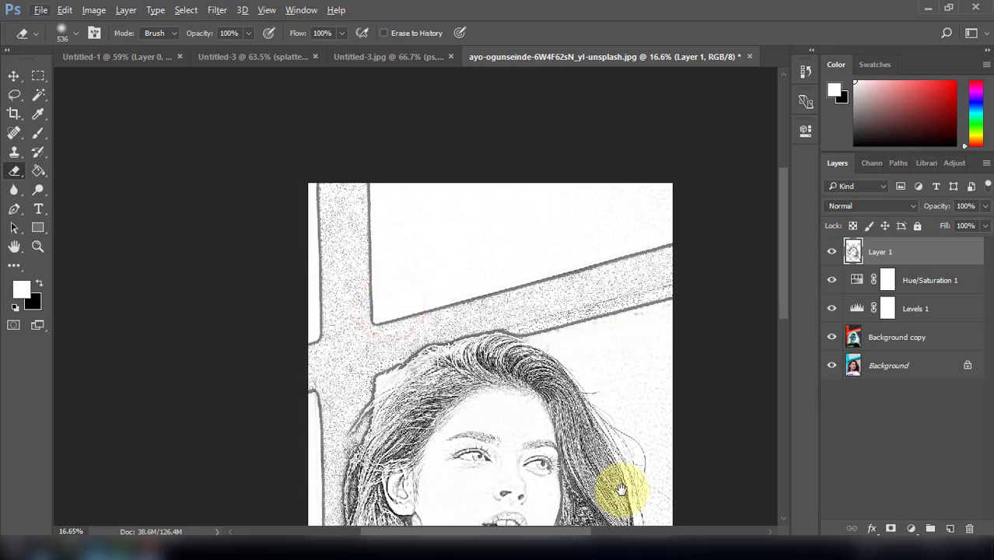
{"action": "left_click_drag", "start_coordinate": [621, 490], "coordinate": [588, 289]}
{"action": "left_click", "coordinate": [644, 268]}
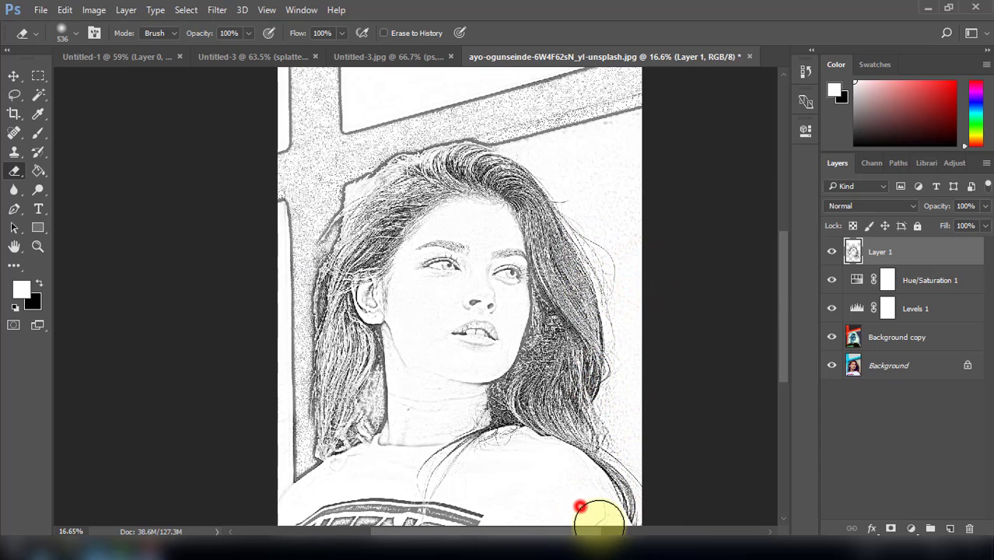
{"action": "left_click", "coordinate": [645, 149]}
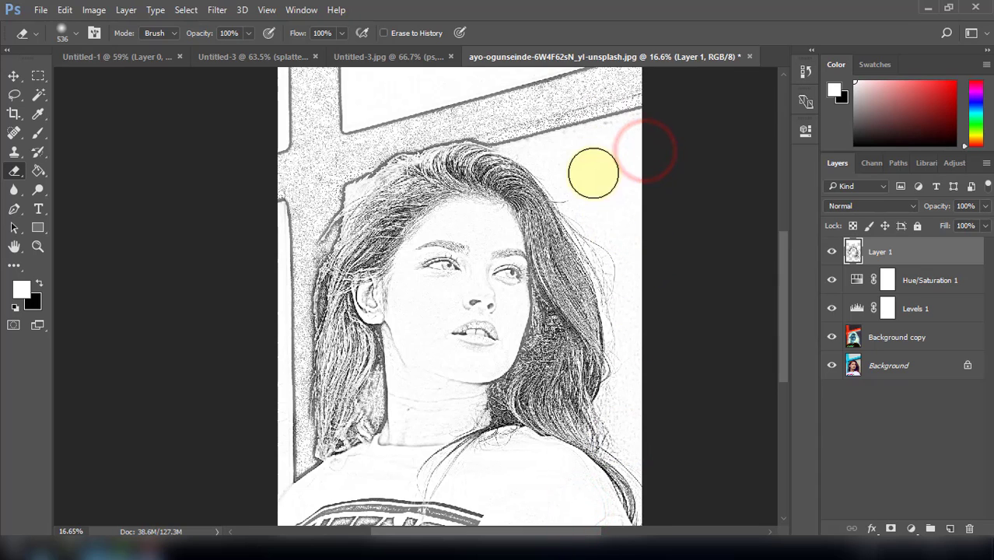
{"action": "left_click", "coordinate": [569, 132]}
{"action": "left_click", "coordinate": [611, 137]}
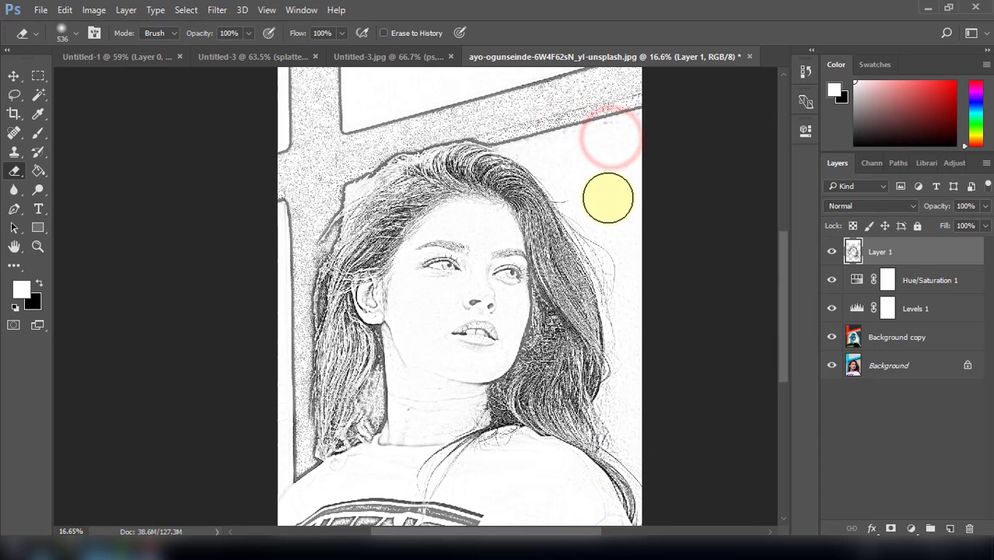
{"action": "left_click", "coordinate": [607, 199]}
Erase the faint grain along the wall strip beside the vertical beam, the nearby shoulder and the base of the neck
{"action": "left_click", "coordinate": [285, 430]}
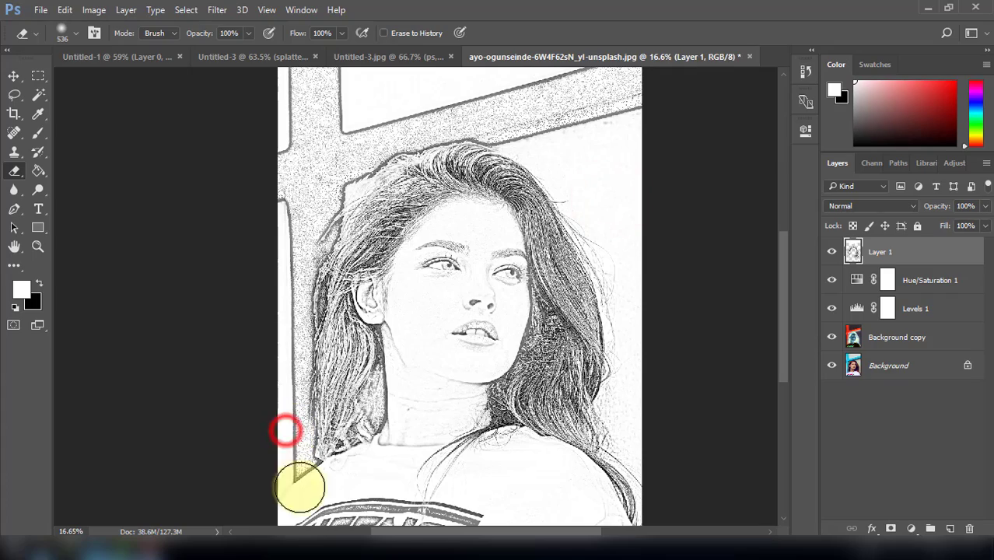
{"action": "left_click", "coordinate": [308, 513]}
{"action": "left_click", "coordinate": [387, 447]}
Erase the remaining grain on the cheek, and soften the jawline below the ear with a 211 px Eraser
{"action": "scroll", "coordinate": [418, 343], "scroll_direction": "up", "scroll_amount": 3}
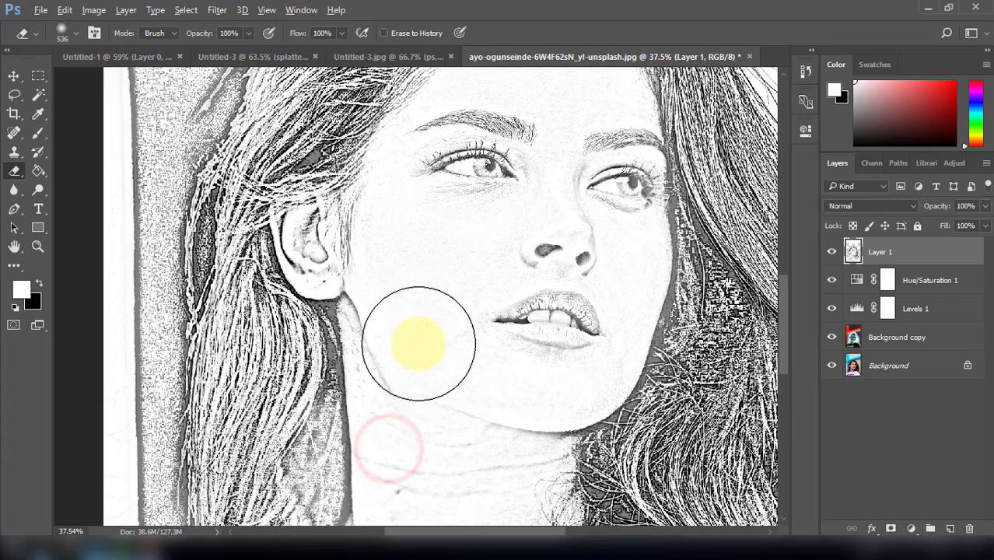
{"action": "left_click", "coordinate": [442, 211]}
{"action": "left_click", "coordinate": [398, 237]}
{"action": "right_click", "coordinate": [392, 323], "text": "alt"}
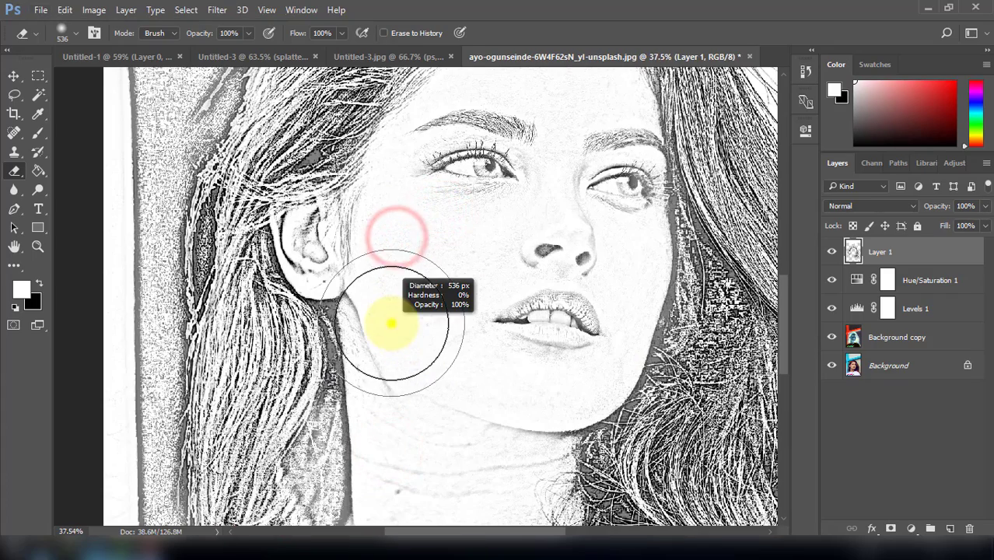
{"action": "left_click_drag", "start_coordinate": [391, 323], "coordinate": [364, 322]}
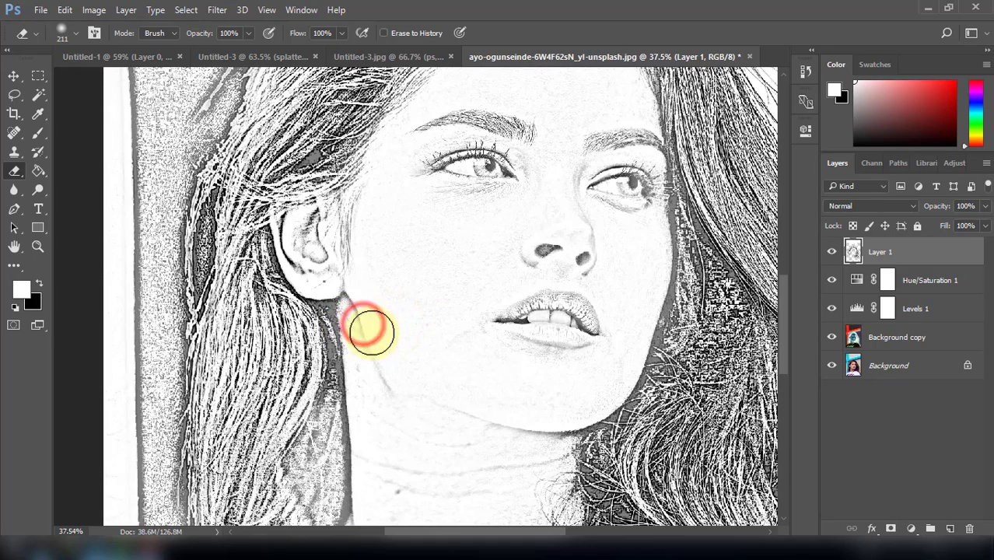
Soften the creases and grain on the neck and below the chin on Layer 1 with the 211 px Eraser
{"action": "left_click_drag", "start_coordinate": [393, 391], "coordinate": [413, 275]}
{"action": "left_click", "coordinate": [420, 353]}
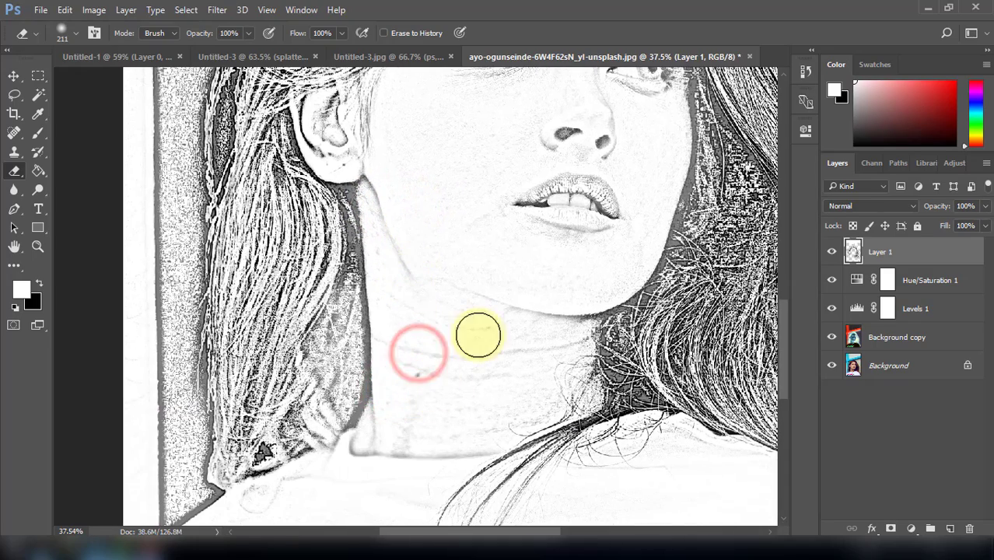
{"action": "left_click", "coordinate": [578, 309]}
{"action": "left_click_drag", "start_coordinate": [581, 361], "coordinate": [571, 370]}
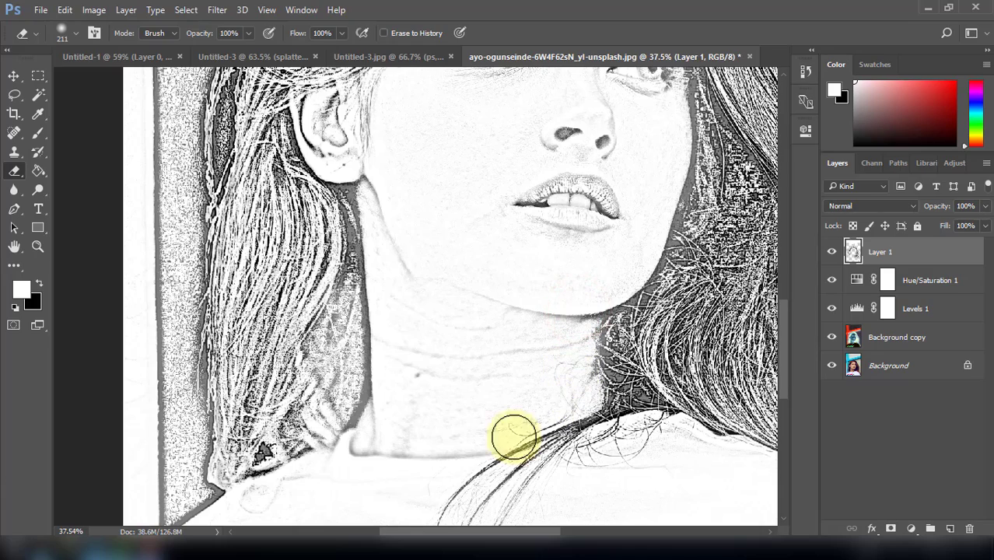
Erase the faint fabric texture around the loose hair strands on the shirt and shoulder
{"action": "left_click_drag", "start_coordinate": [472, 406], "coordinate": [487, 305]}
{"action": "left_click", "coordinate": [473, 406]}
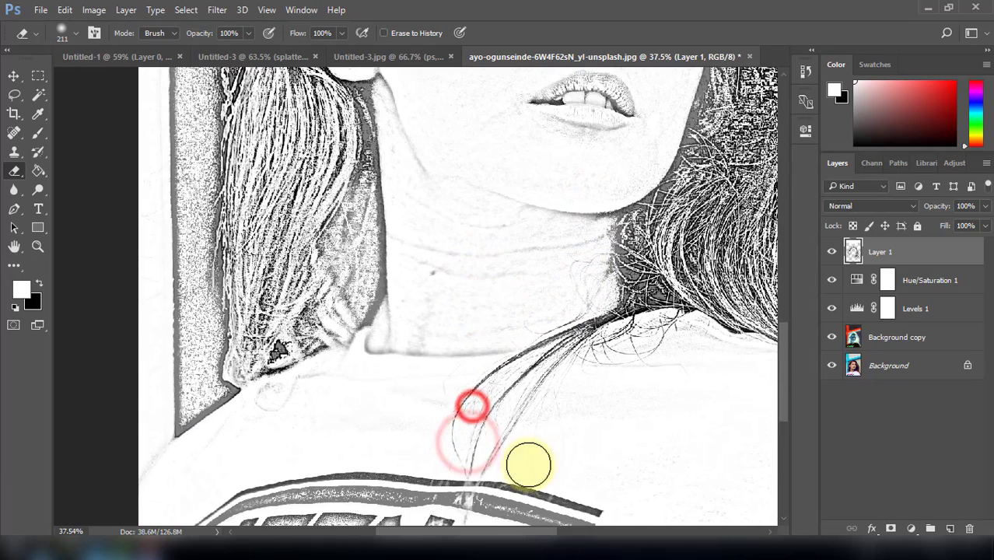
{"action": "left_click", "coordinate": [544, 448]}
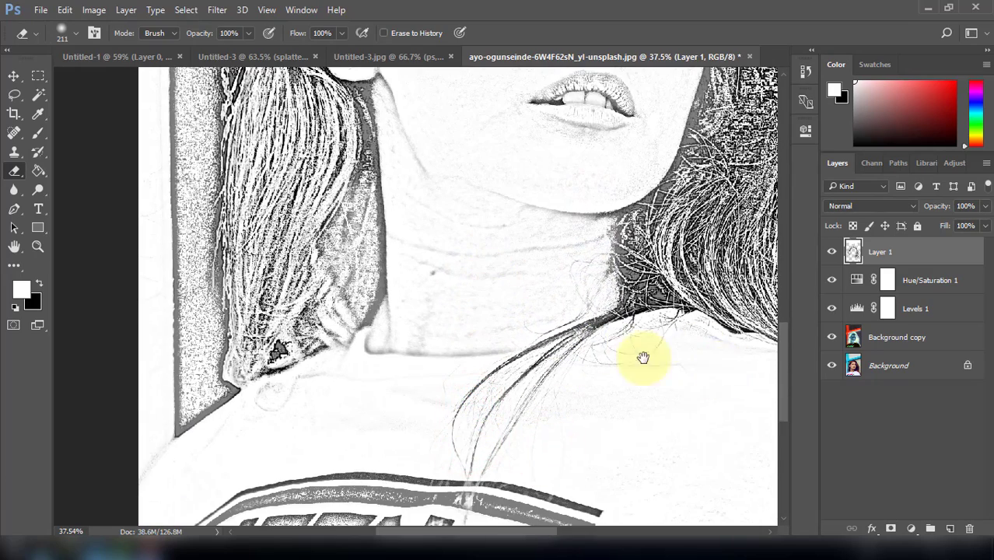
{"action": "left_click_drag", "start_coordinate": [632, 364], "coordinate": [538, 430]}
{"action": "left_click", "coordinate": [610, 423]}
Erase the leftover grain around the mouth and chin and along the far side of the face
{"action": "left_click_drag", "start_coordinate": [470, 341], "coordinate": [536, 472]}
{"action": "left_click", "coordinate": [546, 350]}
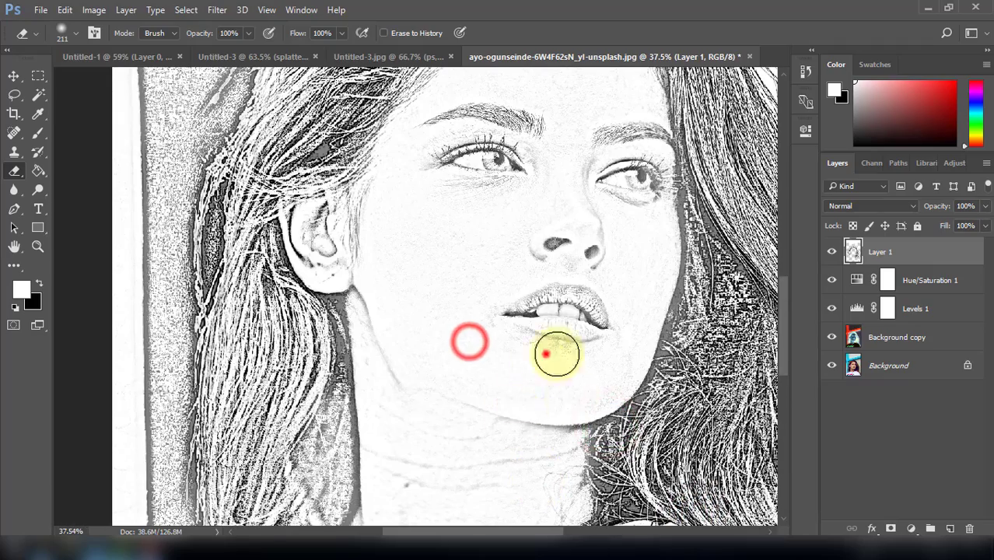
{"action": "left_click_drag", "start_coordinate": [608, 317], "coordinate": [511, 479]}
{"action": "left_click", "coordinate": [546, 271]}
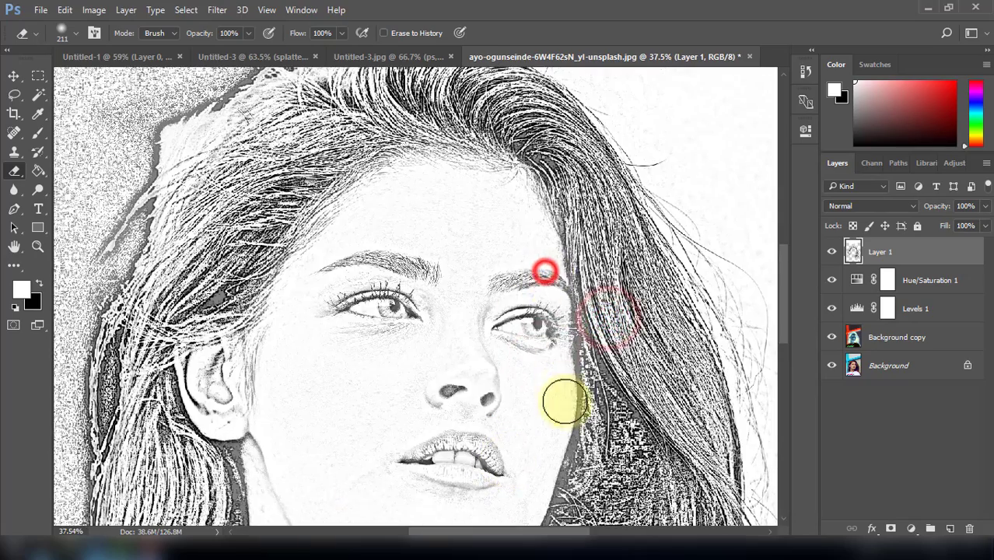
Clean up the remaining grain around the eyebrows and across the forehead up to the hairline
{"action": "left_click_drag", "start_coordinate": [484, 271], "coordinate": [499, 353]}
{"action": "left_click", "coordinate": [535, 372]}
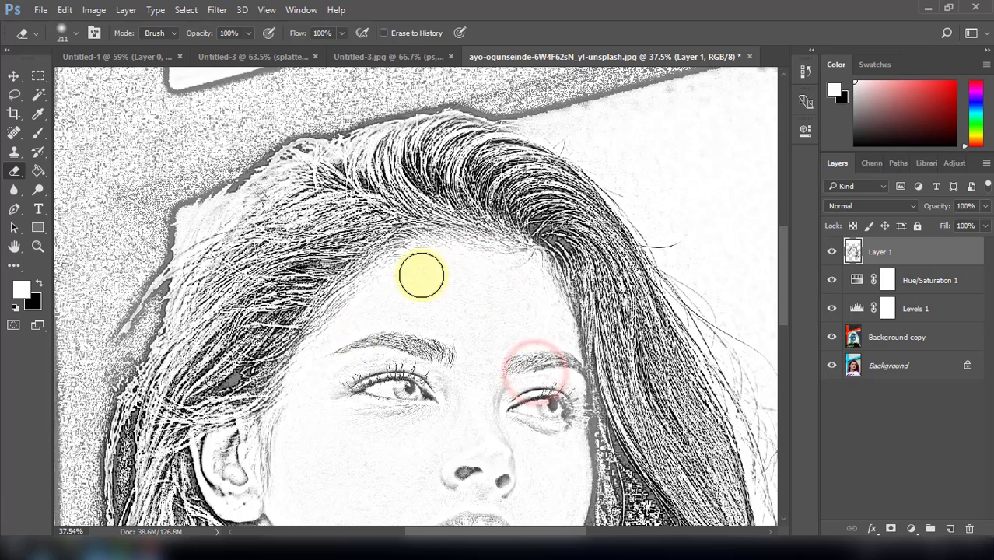
{"action": "left_click", "coordinate": [477, 258]}
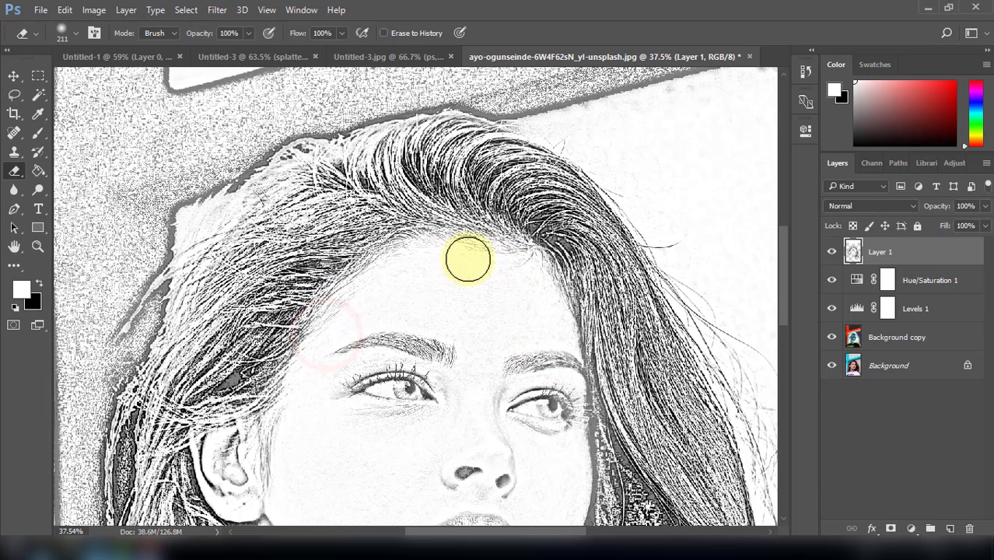
Compare the whole sketch with the original photo by repeatedly isolating the Background layer and restoring all layers
{"action": "scroll", "coordinate": [526, 316], "scroll_direction": "down", "scroll_amount": 6}
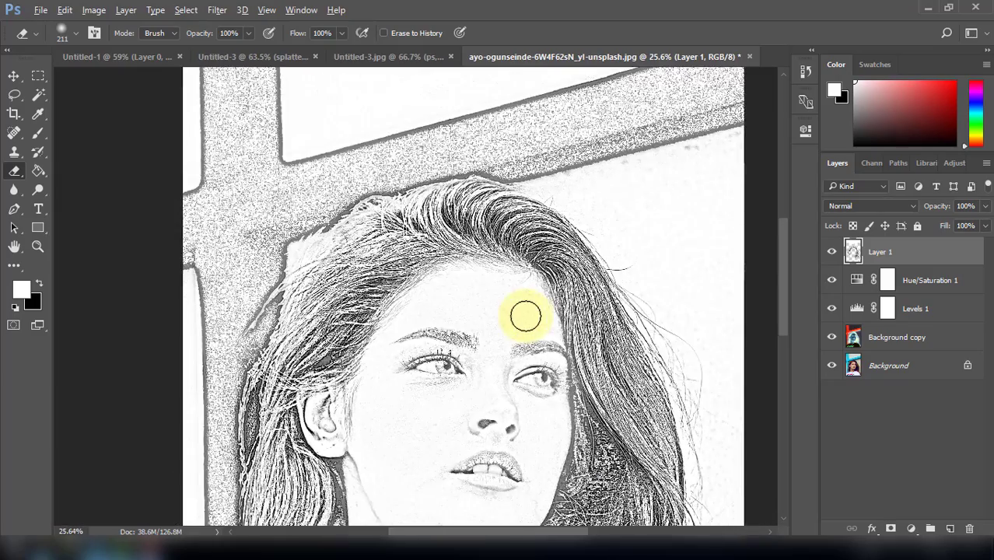
{"action": "left_click_drag", "start_coordinate": [536, 381], "coordinate": [478, 355]}
{"action": "scroll", "coordinate": [519, 283], "scroll_direction": "down", "scroll_amount": 7}
{"action": "scroll", "coordinate": [478, 355], "scroll_direction": "up", "scroll_amount": 1}
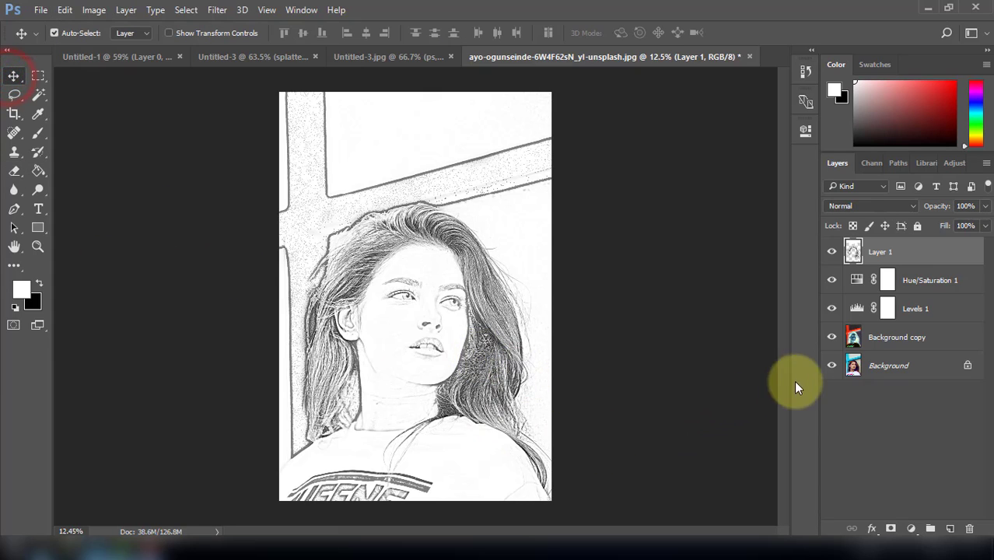
{"action": "left_click", "coordinate": [832, 367], "text": "alt"}
{"action": "left_click", "coordinate": [833, 367], "text": "alt"}
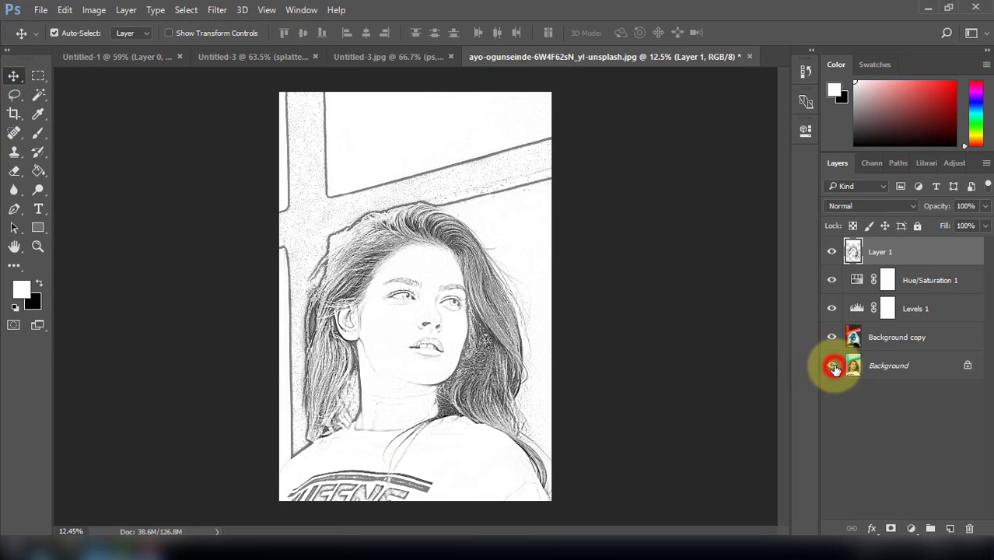
{"action": "left_click", "coordinate": [832, 367], "text": "alt"}
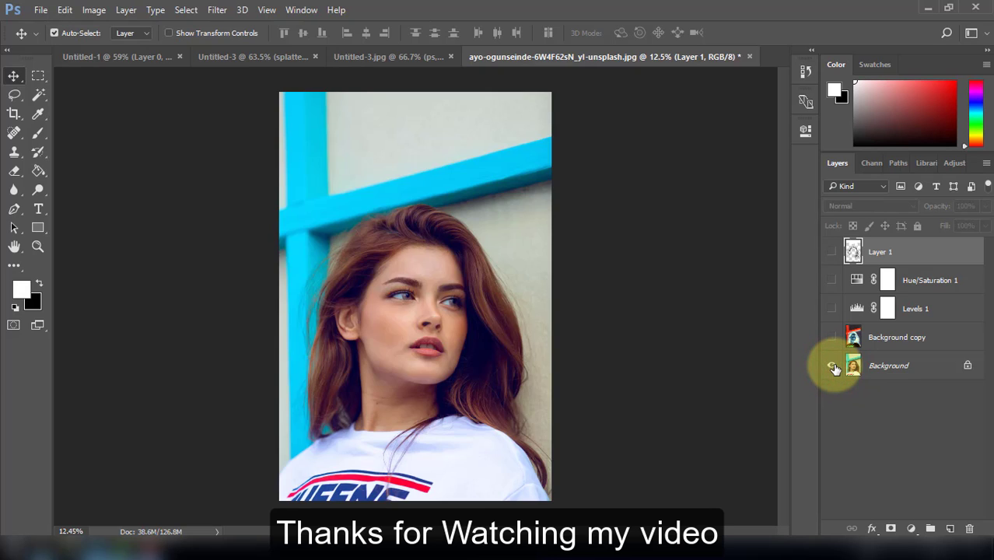
{"action": "left_click", "coordinate": [833, 367], "text": "alt"}
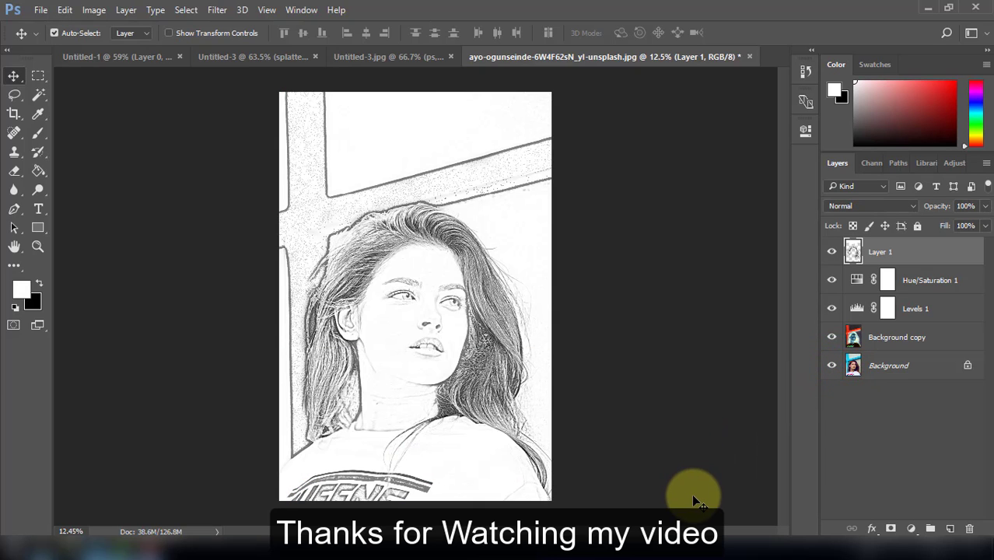